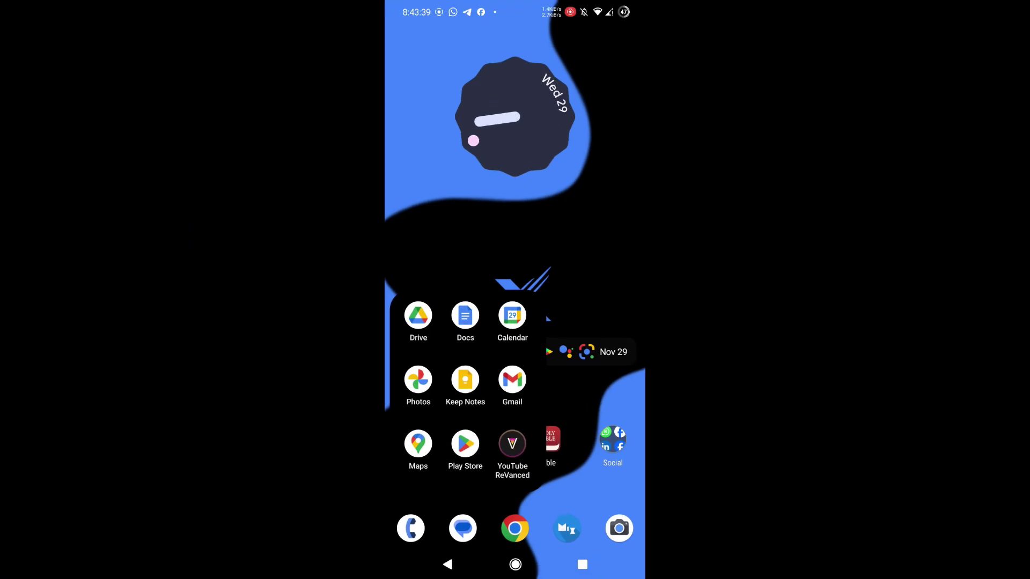
Step: Launch Google Drive from the Google apps folder on the Android home screen
{"action": "left_click", "coordinate": [418, 316]}
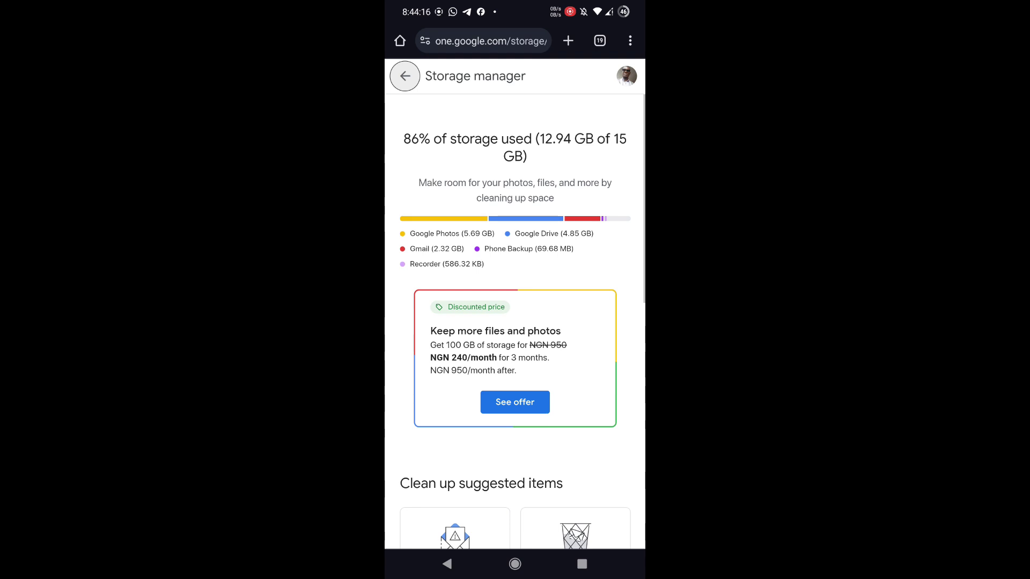
{"action": "scroll", "coordinate": [515, 322], "scroll_direction": "down", "scroll_amount": 4}
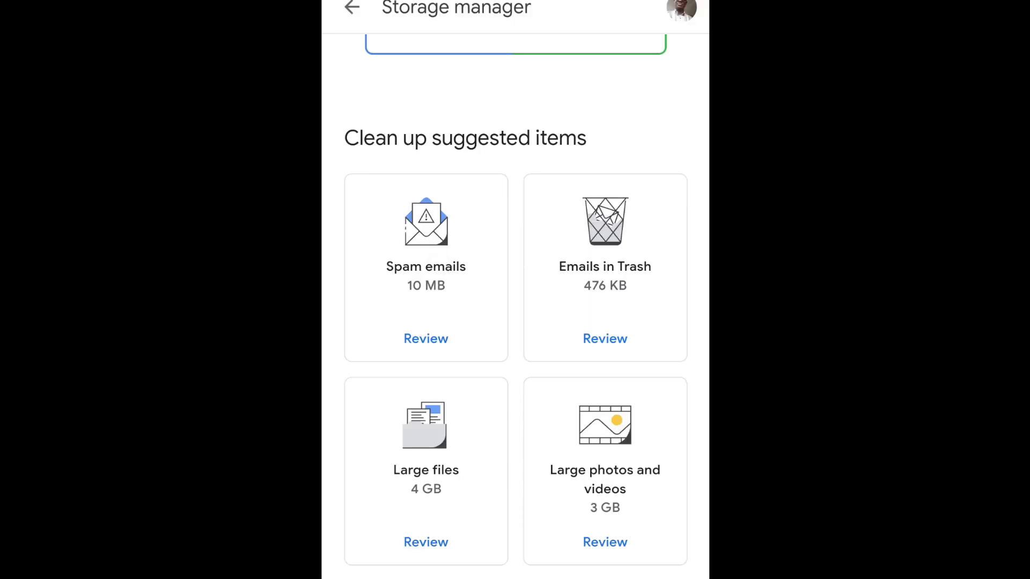
Step: Select all 25 spam emails, permanently delete them to free 10.4 MB, and return to the overview
{"action": "left_click", "coordinate": [426, 338]}
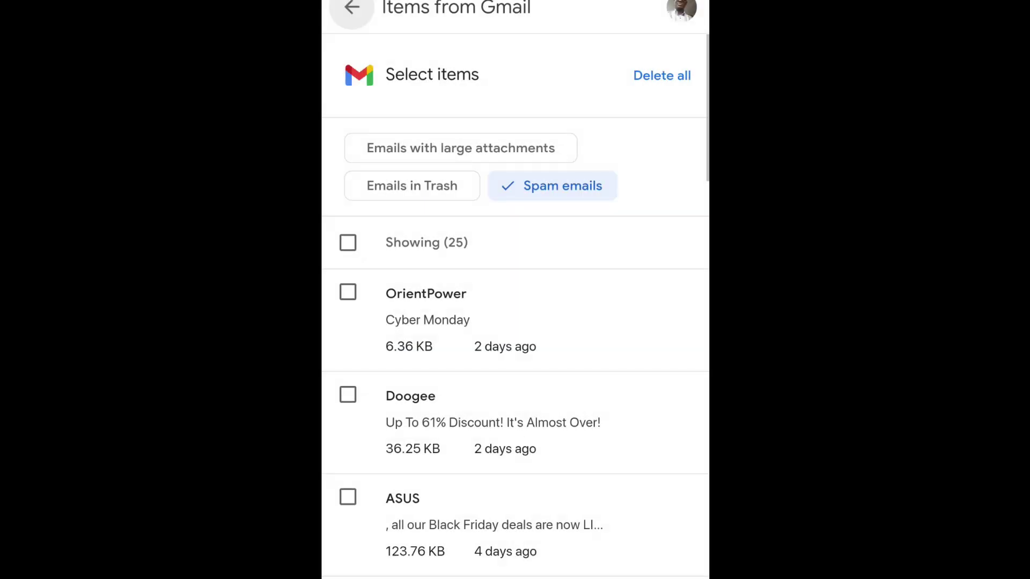
{"action": "left_click", "coordinate": [348, 242]}
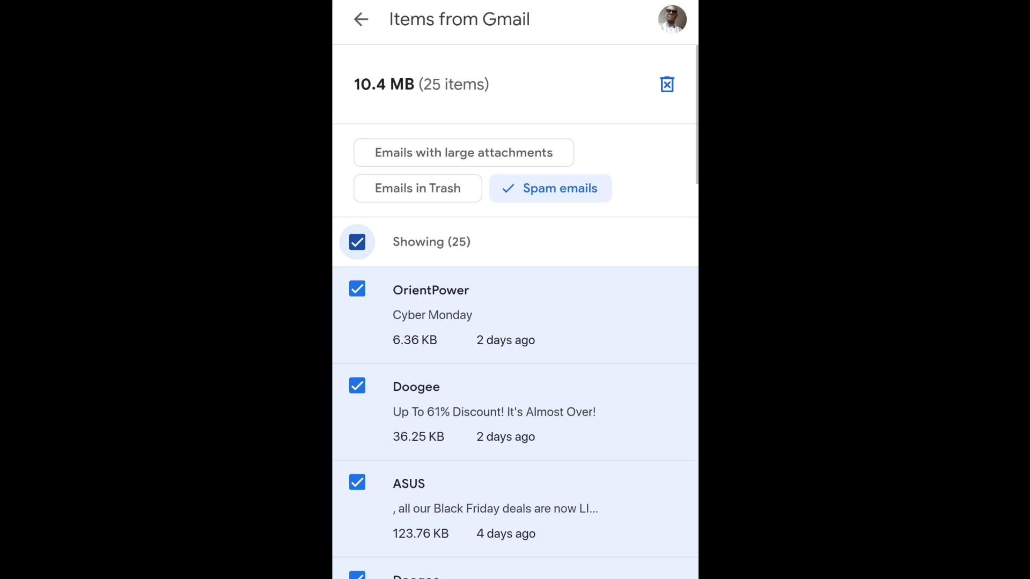
{"action": "left_click", "coordinate": [623, 122]}
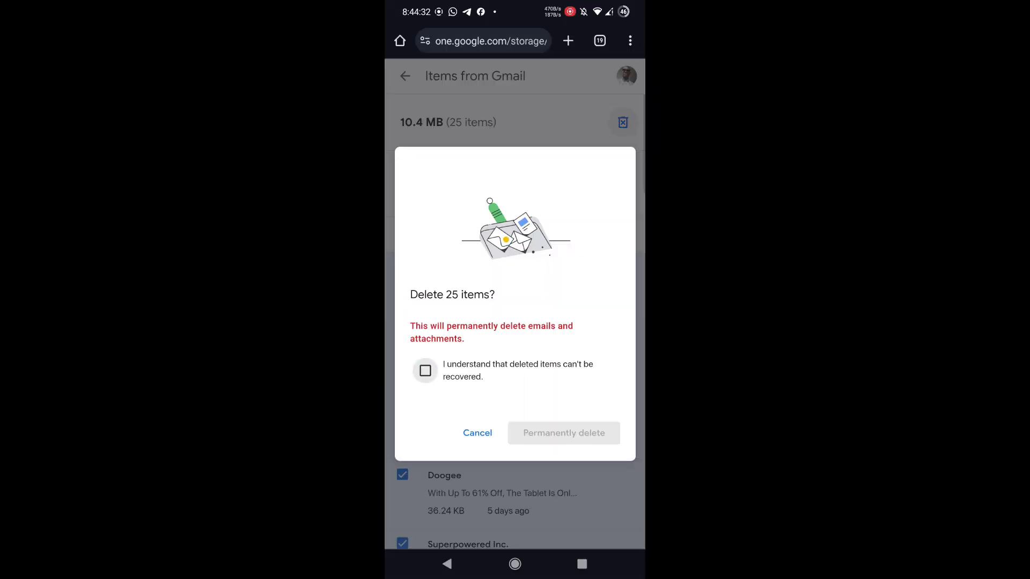
{"action": "left_click", "coordinate": [425, 370]}
{"action": "left_click", "coordinate": [563, 434]}
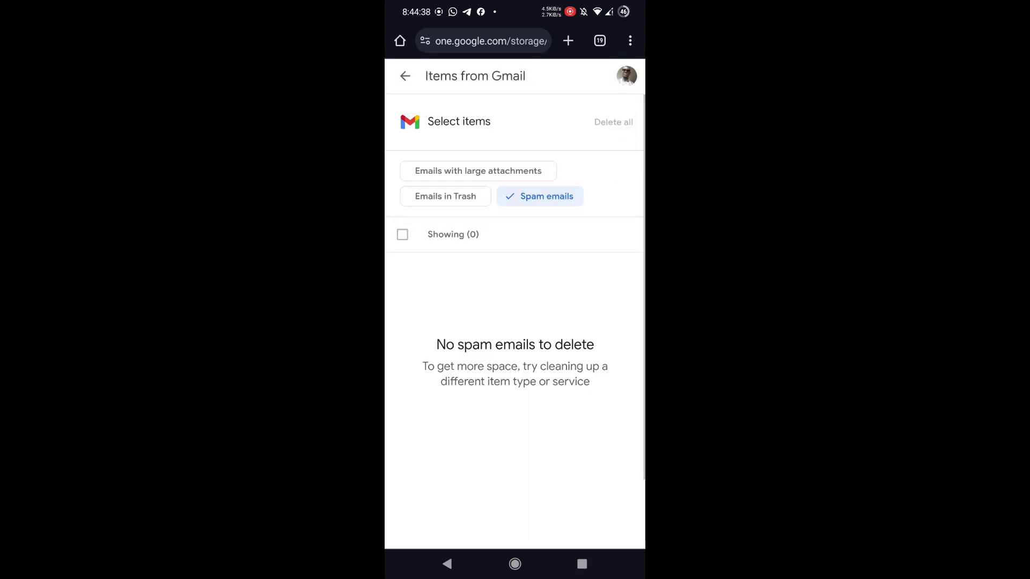
{"action": "left_click", "coordinate": [405, 75]}
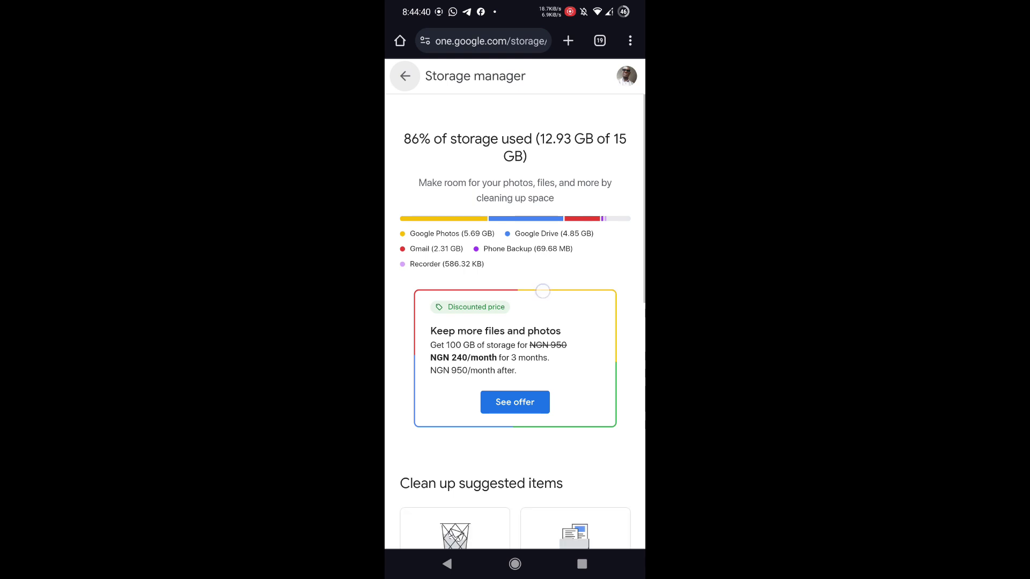
{"action": "scroll", "coordinate": [542, 292], "scroll_direction": "down", "scroll_amount": 5}
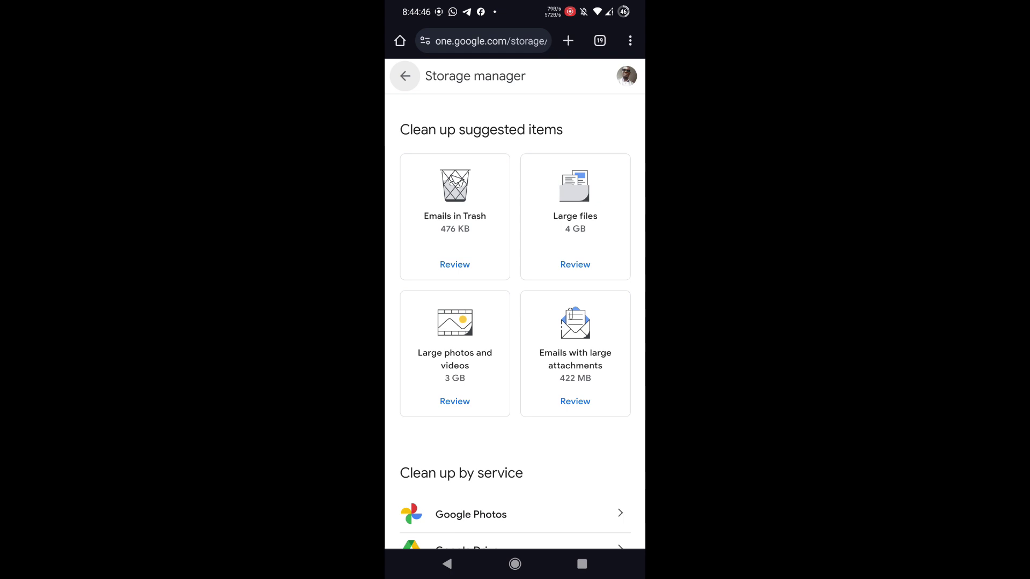
Step: Select large-attachment emails for deletion, including the android, Skye bank, Pics and scanned retirement emails
{"action": "left_click", "coordinate": [575, 401]}
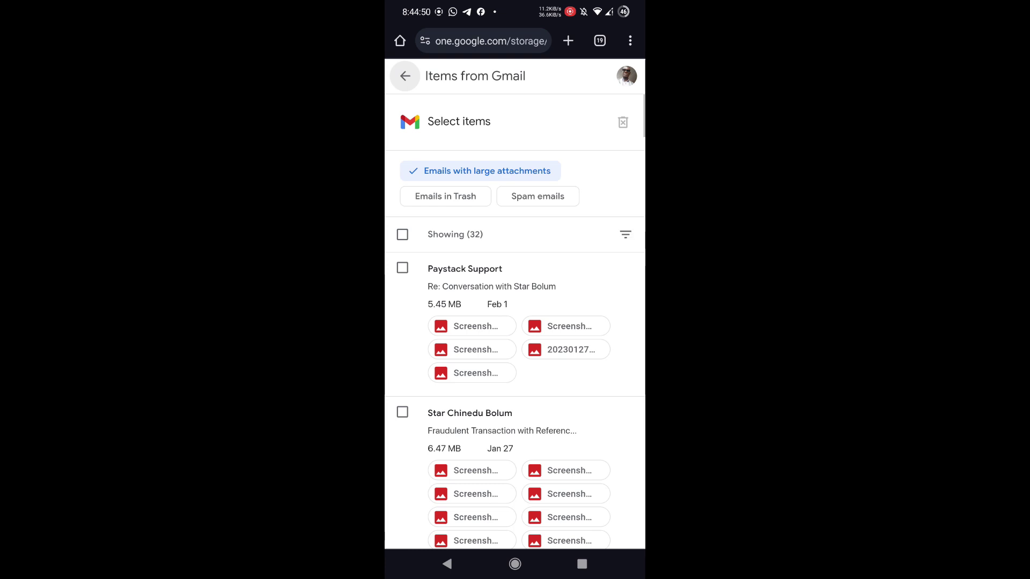
{"action": "scroll", "coordinate": [515, 346], "scroll_direction": "down", "scroll_amount": 10}
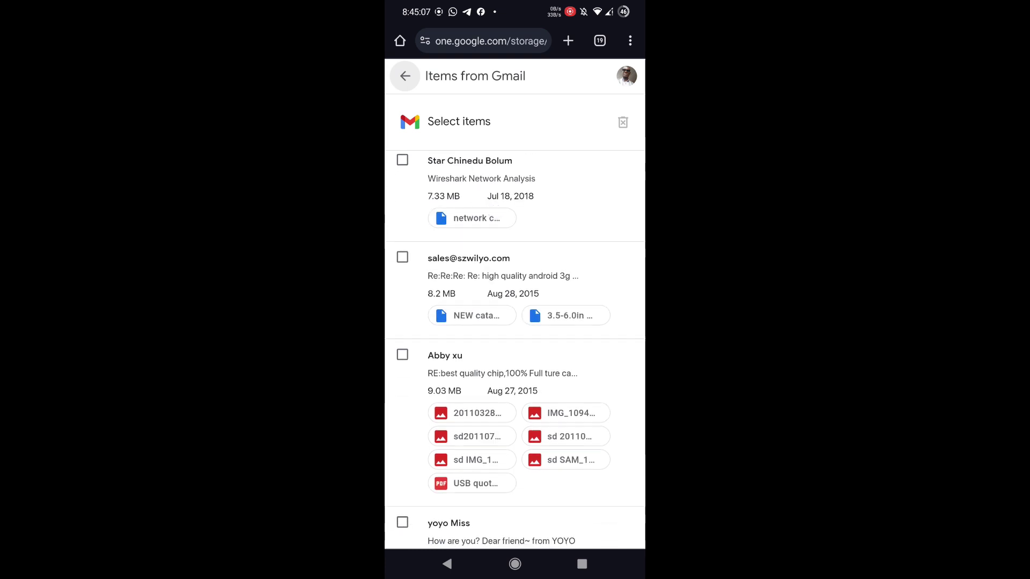
{"action": "left_click", "coordinate": [402, 258]}
{"action": "scroll", "coordinate": [515, 346], "scroll_direction": "down", "scroll_amount": 2}
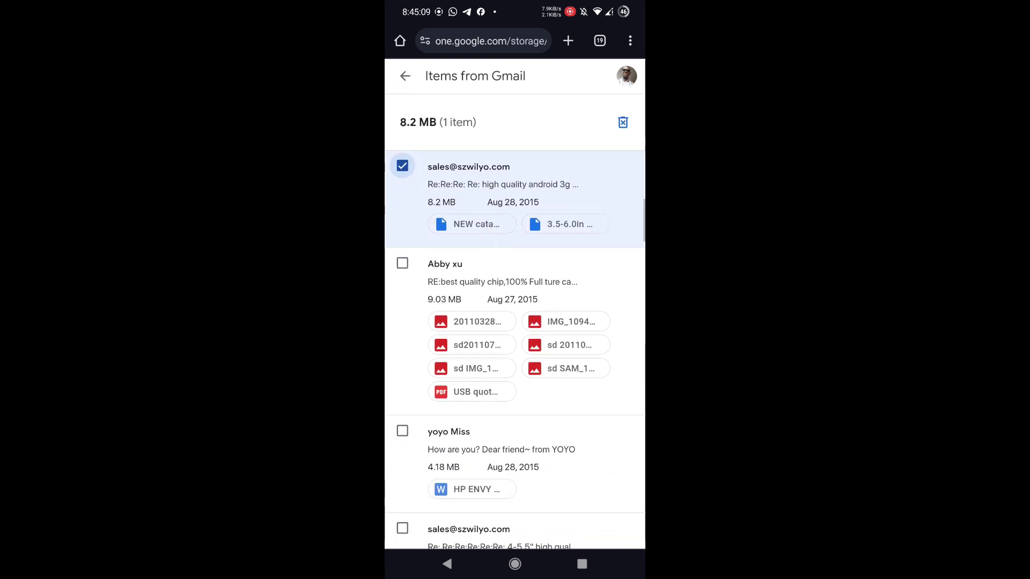
{"action": "left_click", "coordinate": [403, 263]}
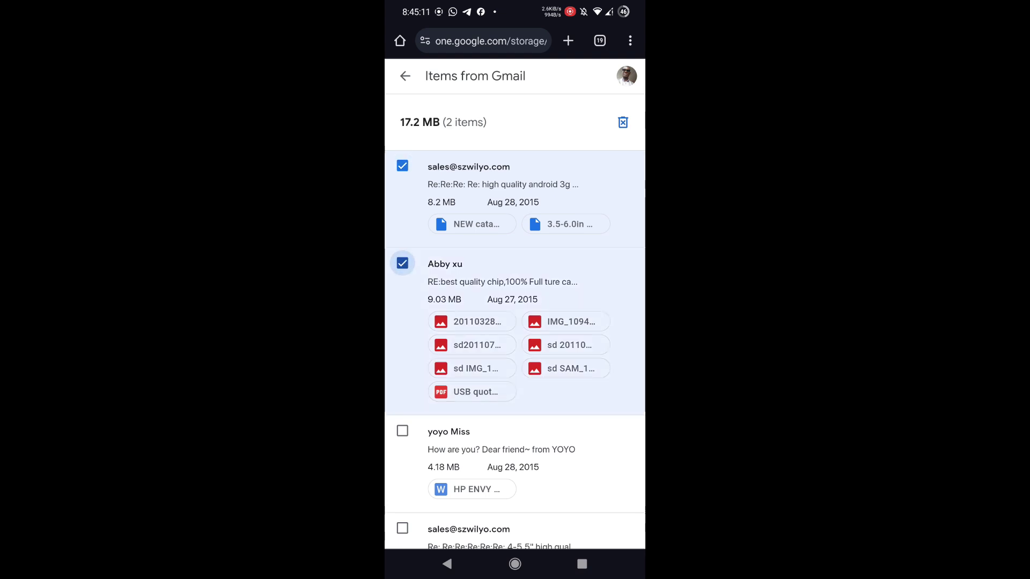
{"action": "scroll", "coordinate": [567, 323], "scroll_direction": "down", "scroll_amount": 2}
{"action": "scroll", "coordinate": [515, 346], "scroll_direction": "down", "scroll_amount": 2}
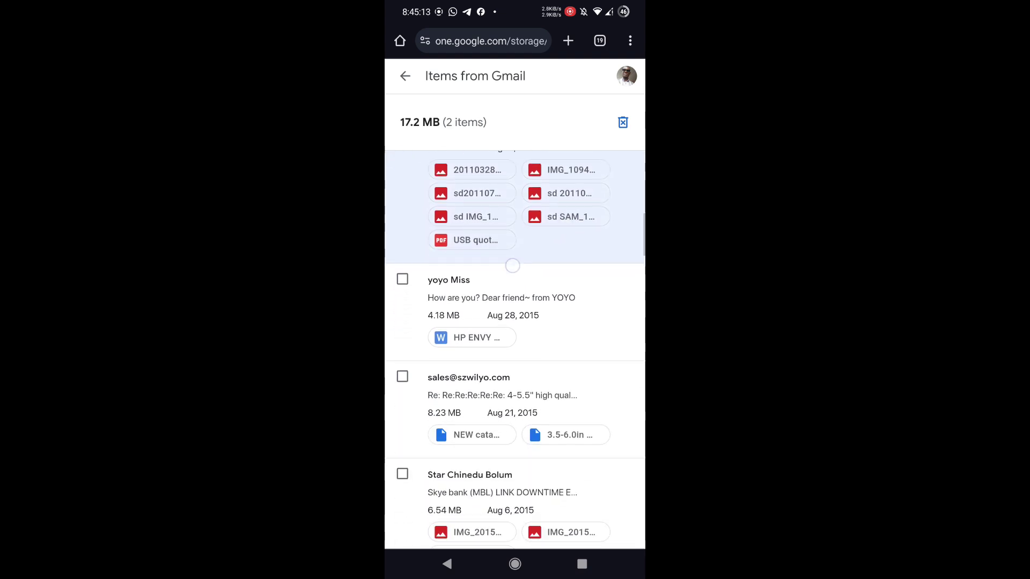
{"action": "left_click", "coordinate": [402, 237]}
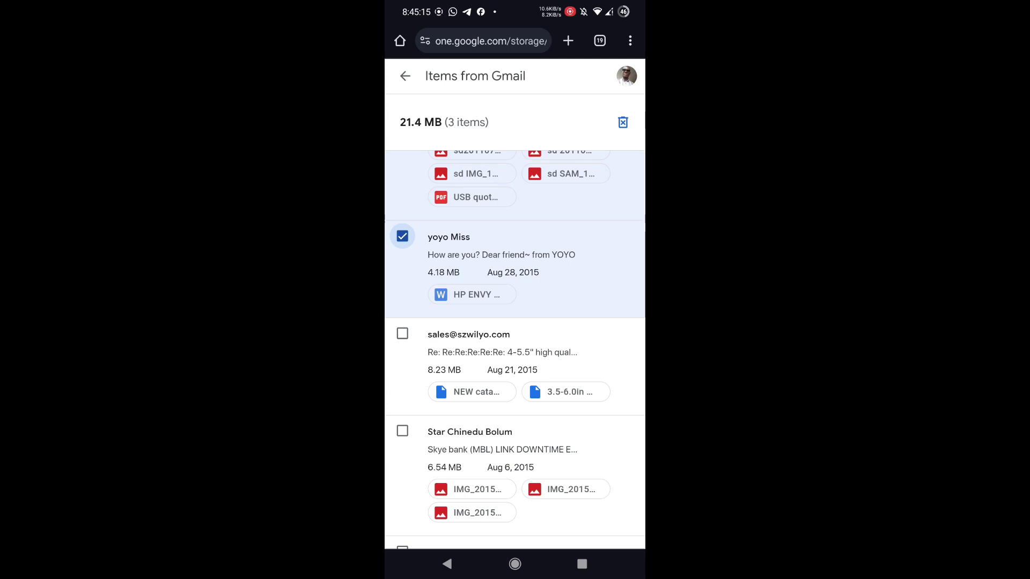
{"action": "left_click", "coordinate": [402, 334]}
{"action": "scroll", "coordinate": [519, 323], "scroll_direction": "down", "scroll_amount": 2}
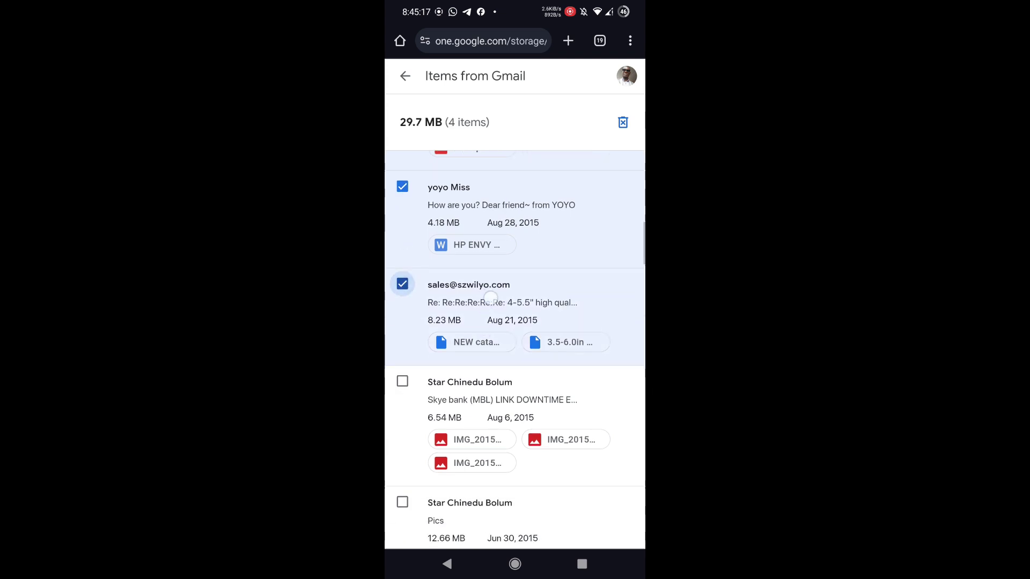
{"action": "scroll", "coordinate": [515, 351], "scroll_direction": "down", "scroll_amount": 1}
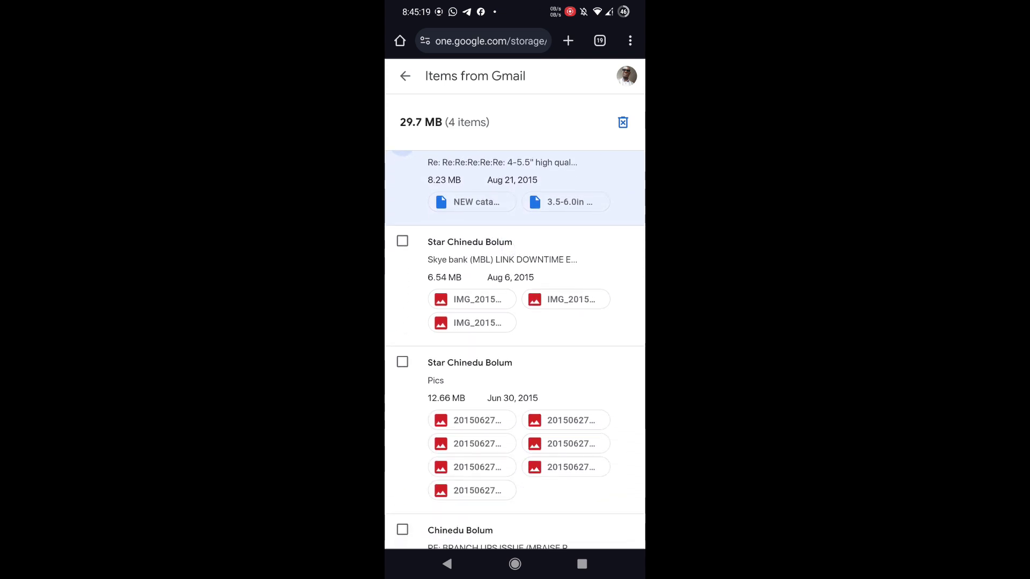
{"action": "left_click", "coordinate": [403, 241]}
{"action": "scroll", "coordinate": [515, 350], "scroll_direction": "down", "scroll_amount": 2}
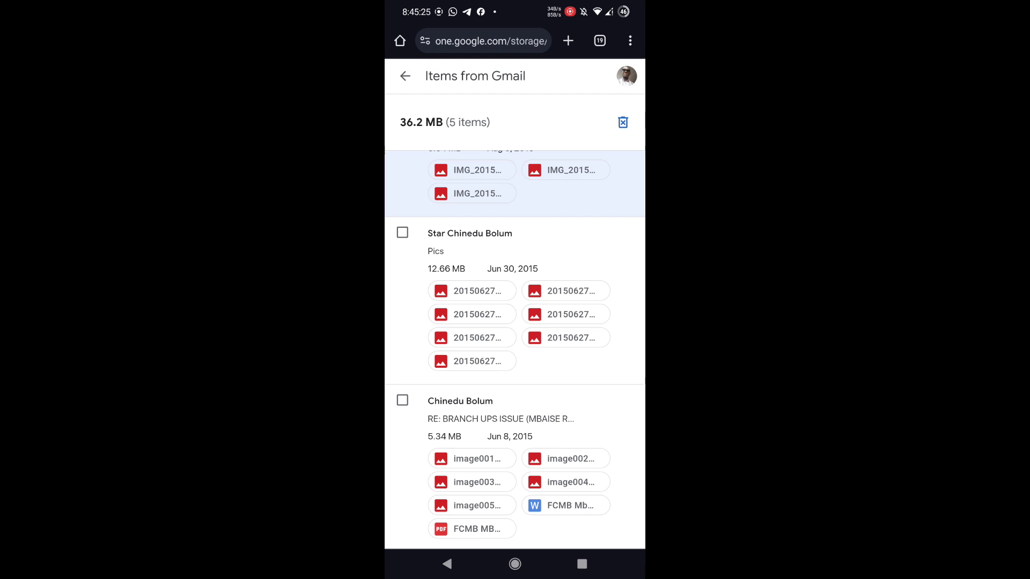
{"action": "left_click", "coordinate": [403, 233]}
{"action": "scroll", "coordinate": [515, 351], "scroll_direction": "down", "scroll_amount": 2}
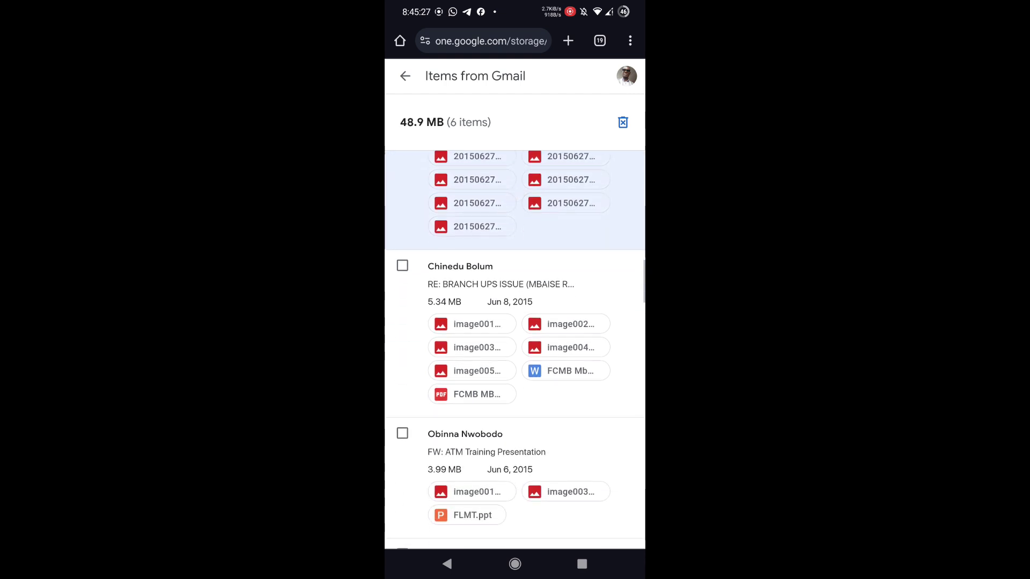
{"action": "scroll", "coordinate": [515, 322], "scroll_direction": "down", "scroll_amount": 1}
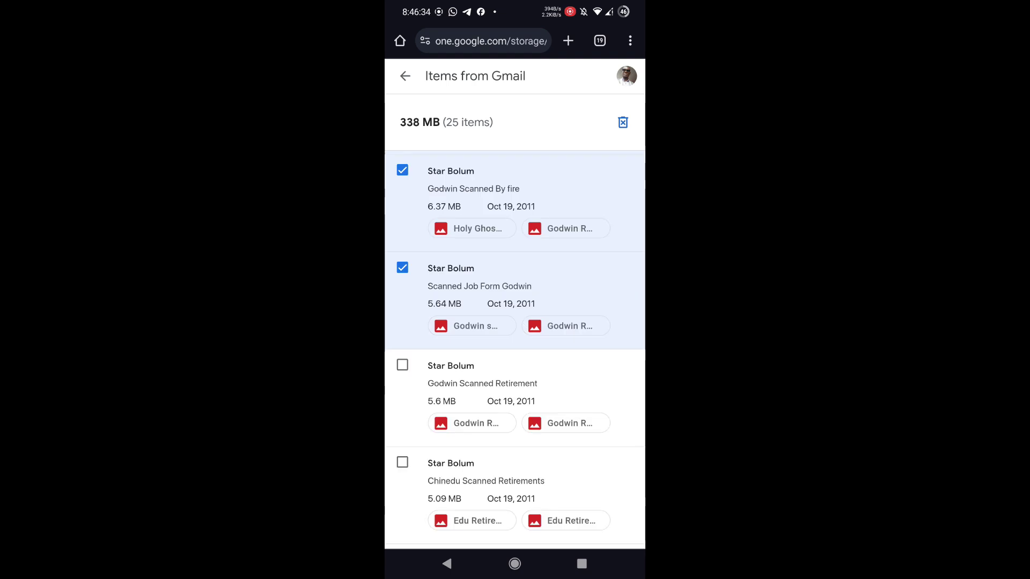
{"action": "scroll", "coordinate": [515, 338], "scroll_direction": "down", "scroll_amount": 1}
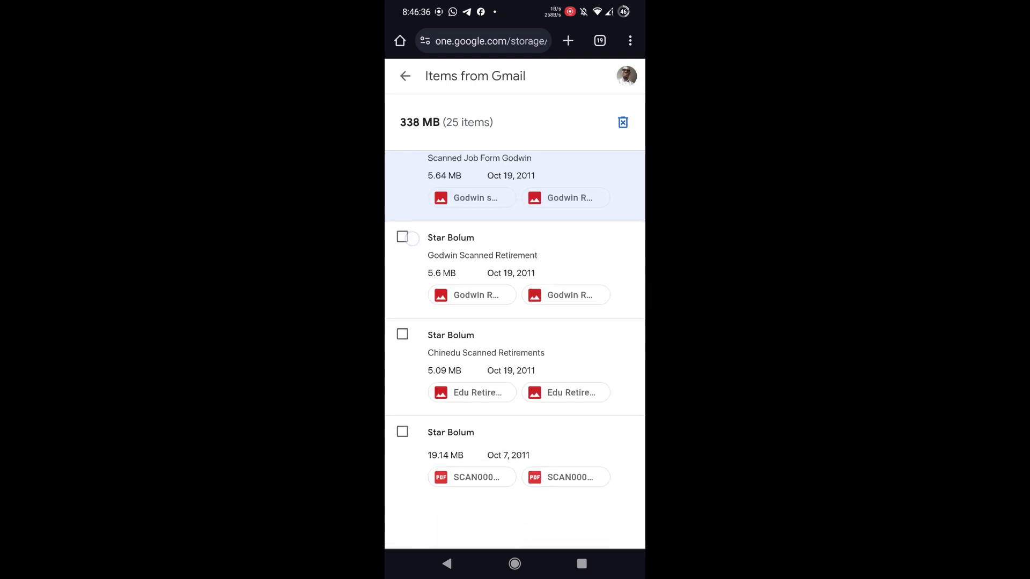
{"action": "left_click", "coordinate": [402, 238]}
{"action": "left_click", "coordinate": [402, 334]}
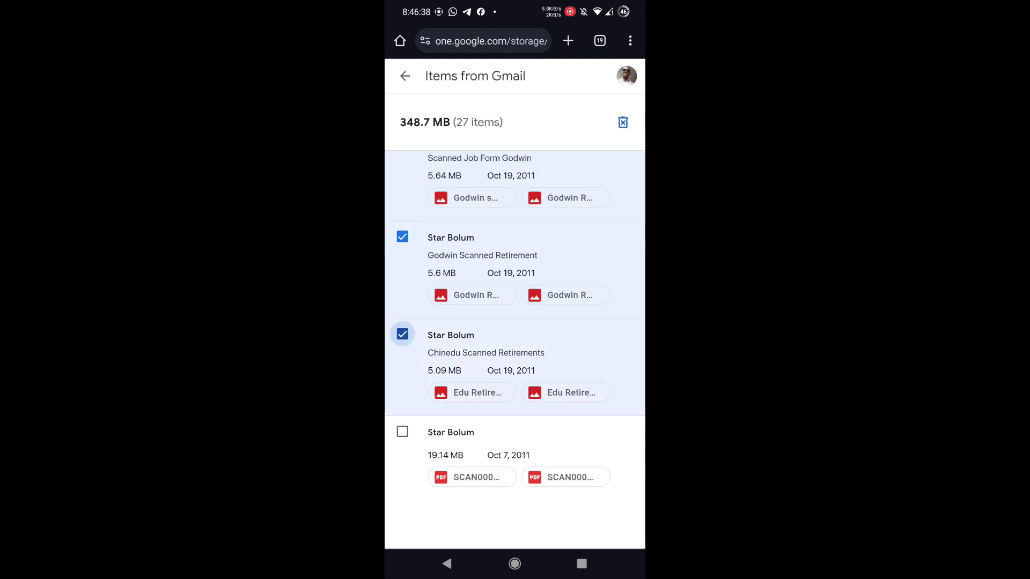
{"action": "left_click", "coordinate": [402, 431]}
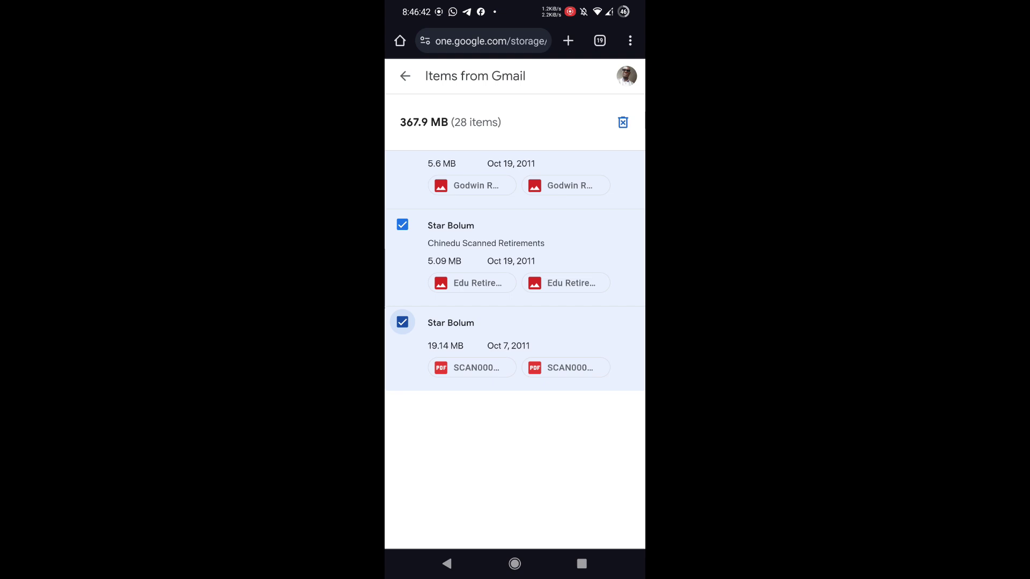
Step: Permanently delete the 28 selected emails, reclaiming 367.9 MB, and dismiss the confirmation
{"action": "left_click", "coordinate": [622, 123]}
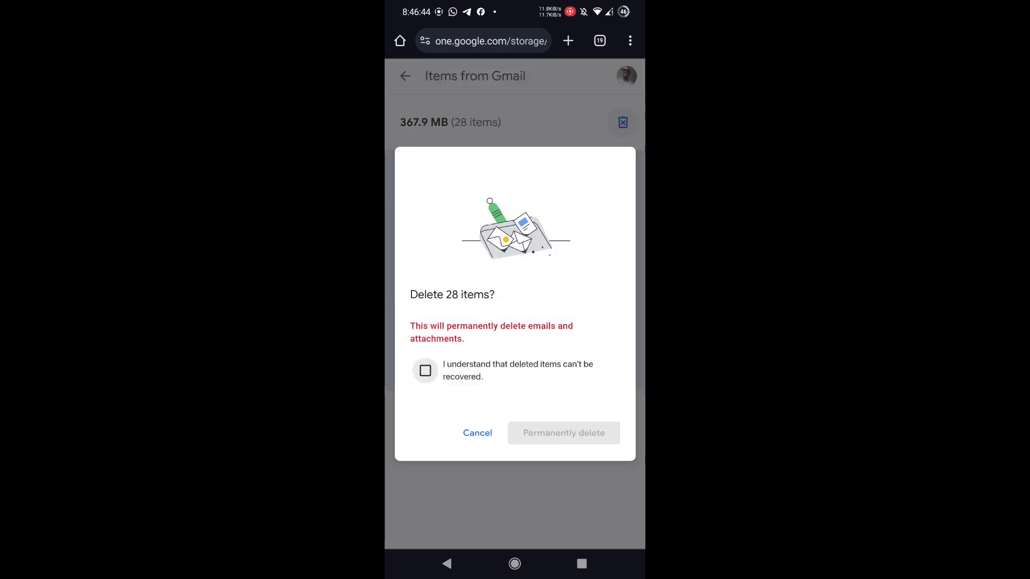
{"action": "left_click", "coordinate": [425, 370]}
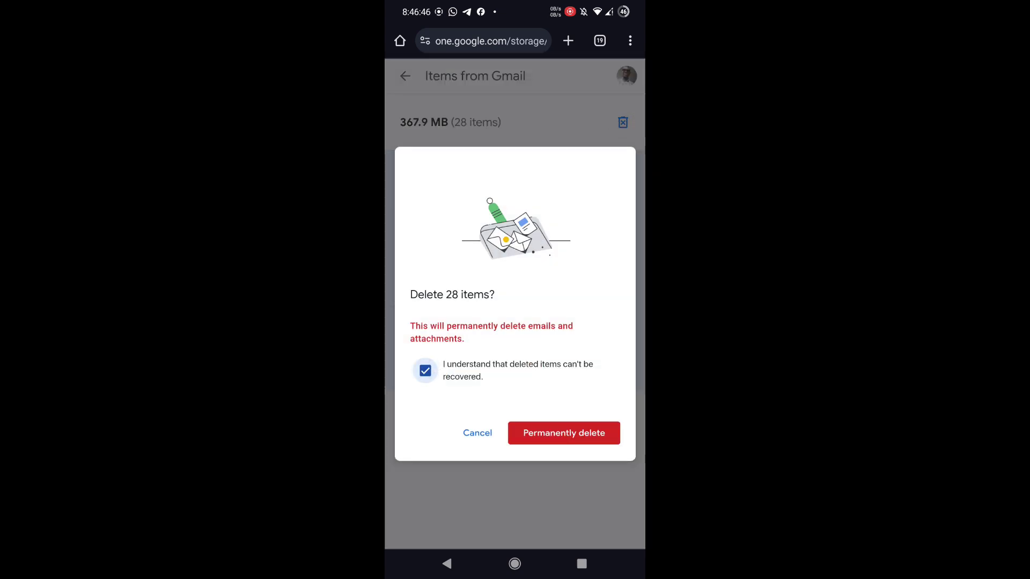
{"action": "left_click", "coordinate": [564, 434]}
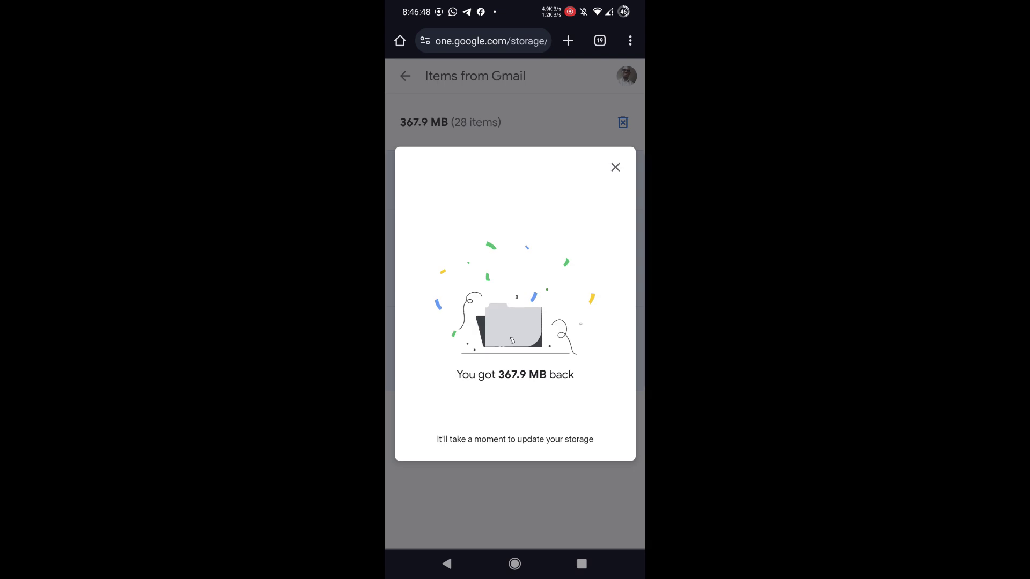
{"action": "left_click", "coordinate": [616, 167]}
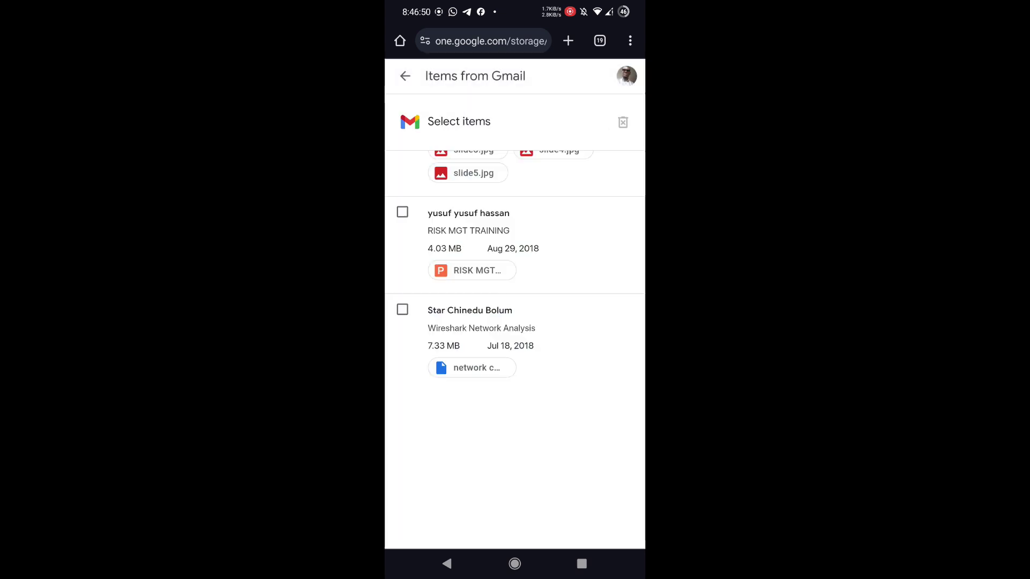
{"action": "left_click", "coordinate": [405, 75]}
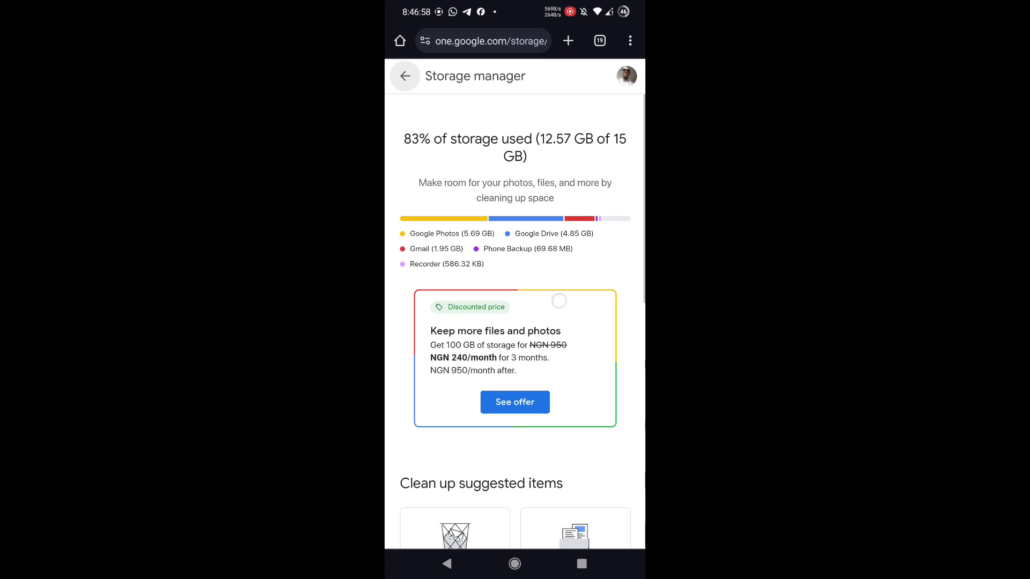
{"action": "scroll", "coordinate": [559, 301], "scroll_direction": "down", "scroll_amount": 5}
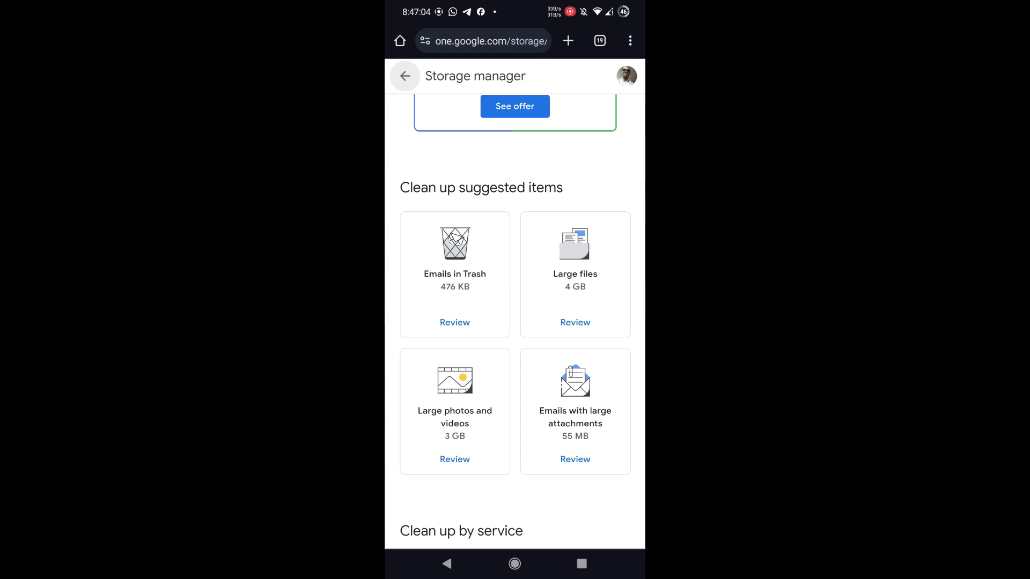
{"action": "left_click", "coordinate": [574, 322]}
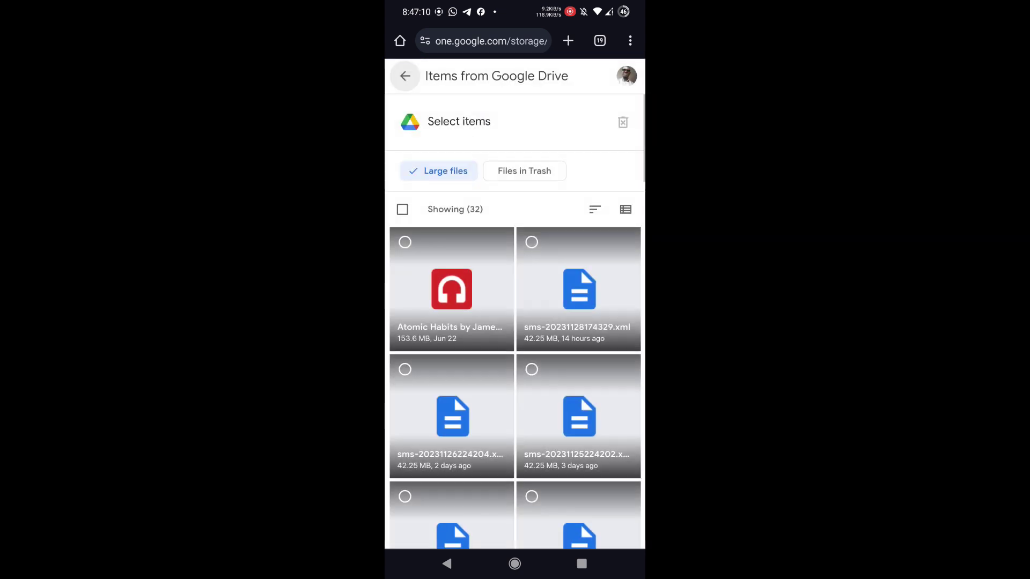
{"action": "left_click_drag", "start_coordinate": [559, 334], "coordinate": [570, 272]}
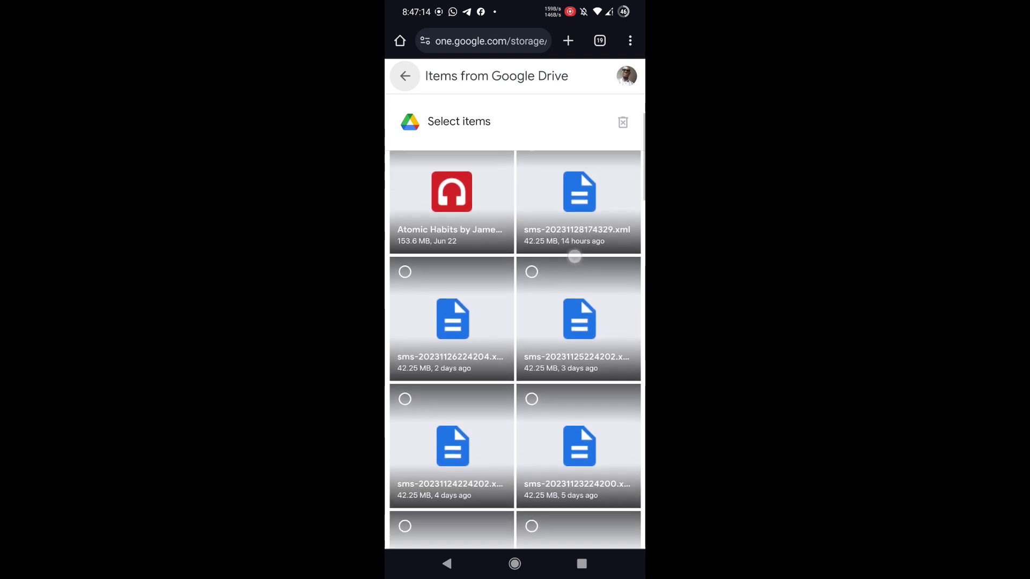
{"action": "scroll", "coordinate": [574, 258], "scroll_direction": "down", "scroll_amount": 1}
{"action": "scroll", "coordinate": [574, 242], "scroll_direction": "up", "scroll_amount": 2}
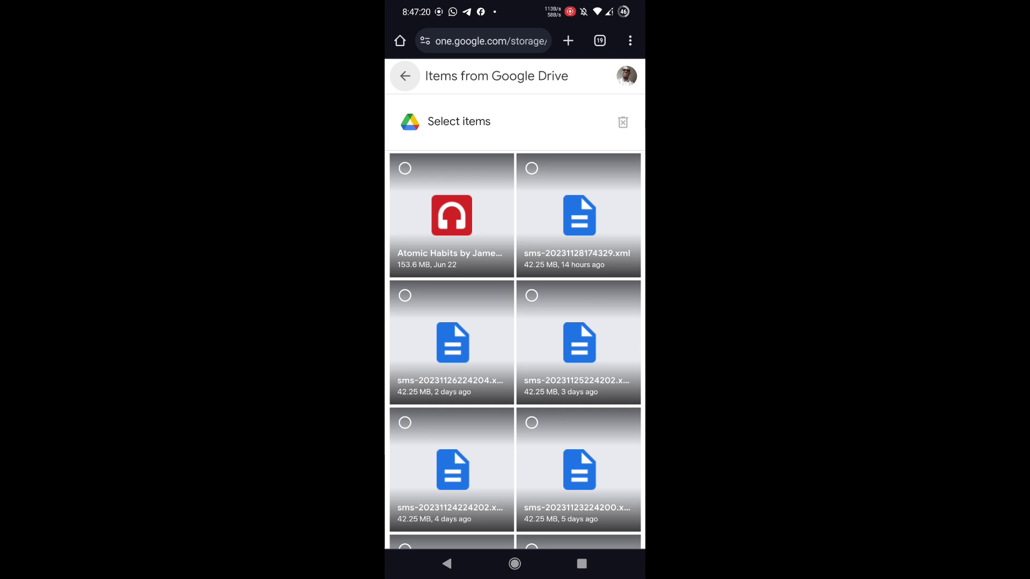
{"action": "scroll", "coordinate": [516, 339], "scroll_direction": "down", "scroll_amount": 5}
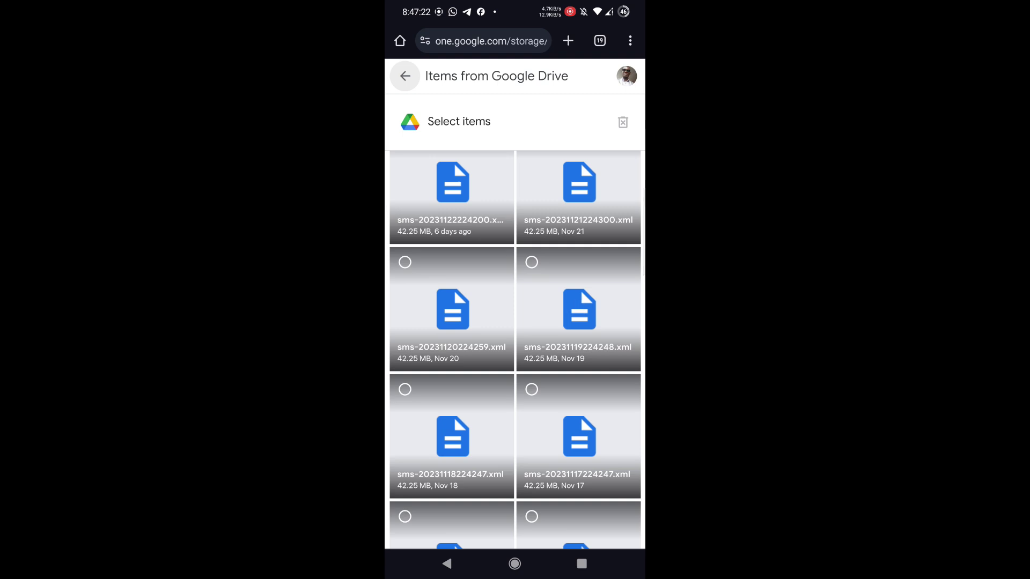
{"action": "scroll", "coordinate": [547, 340], "scroll_direction": "up", "scroll_amount": 2}
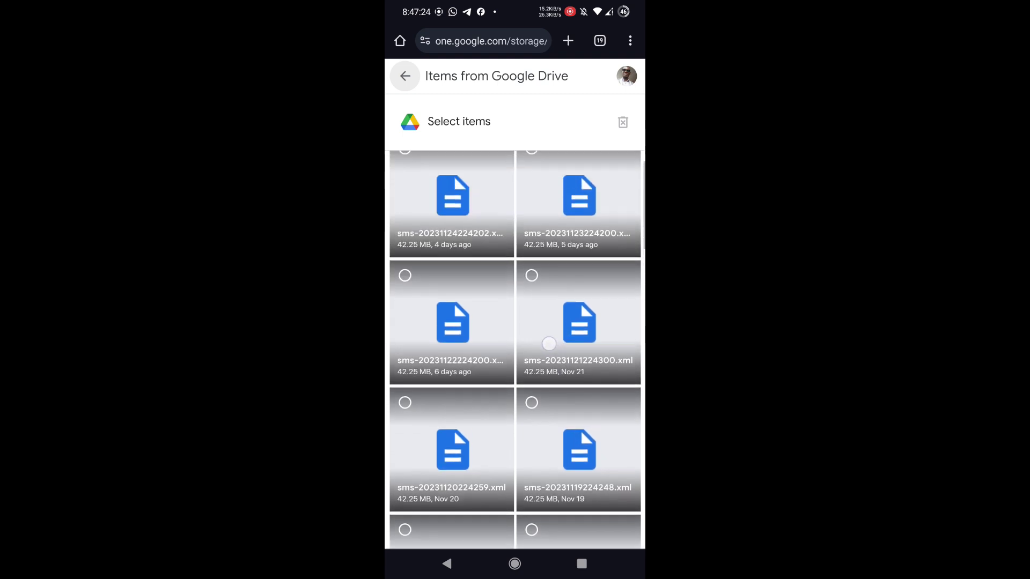
{"action": "scroll", "coordinate": [547, 340], "scroll_direction": "up", "scroll_amount": 2}
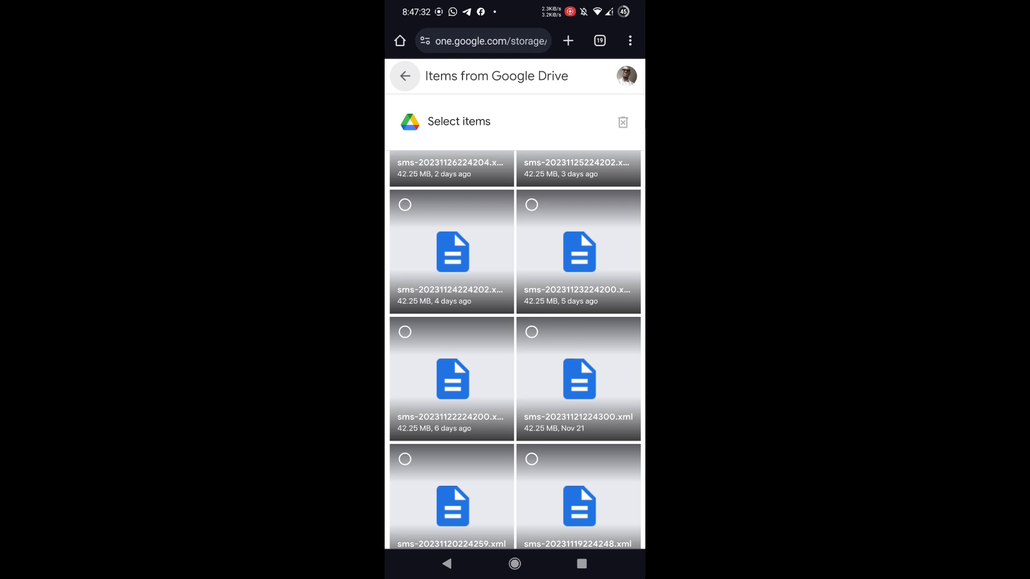
{"action": "scroll", "coordinate": [515, 347], "scroll_direction": "up", "scroll_amount": 3}
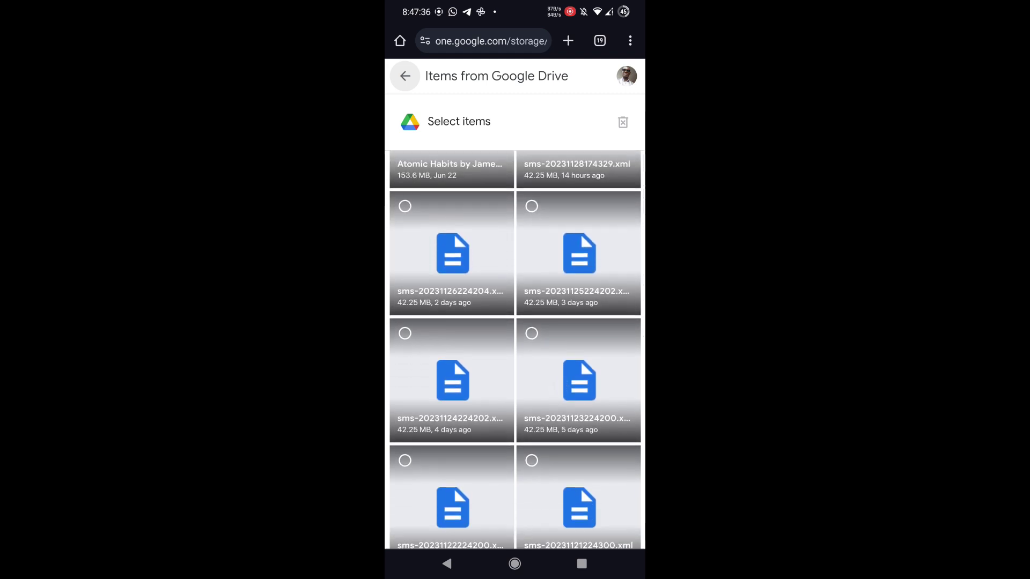
{"action": "scroll", "coordinate": [579, 266], "scroll_direction": "up", "scroll_amount": 2}
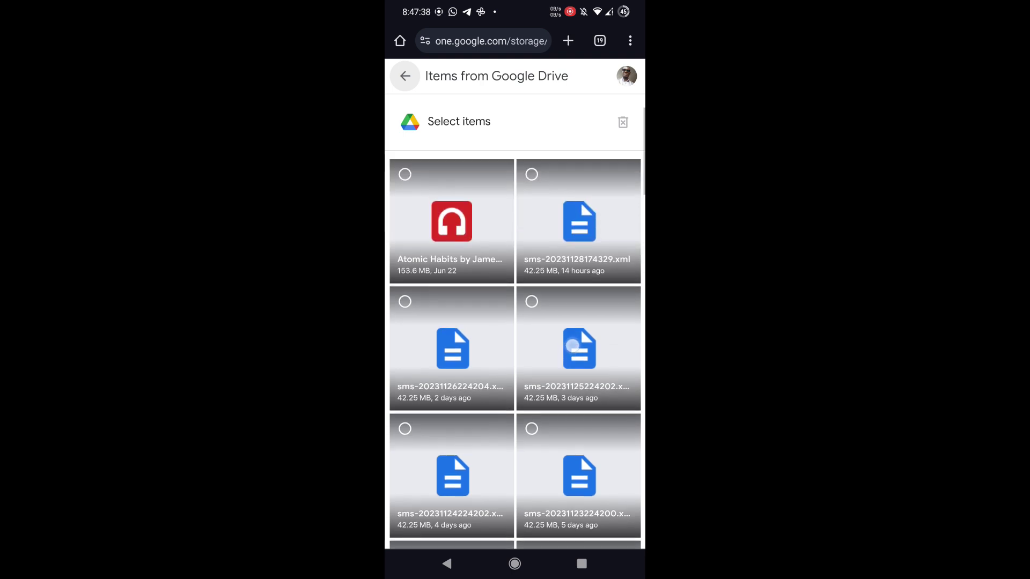
{"action": "scroll", "coordinate": [570, 300], "scroll_direction": "down", "scroll_amount": 1}
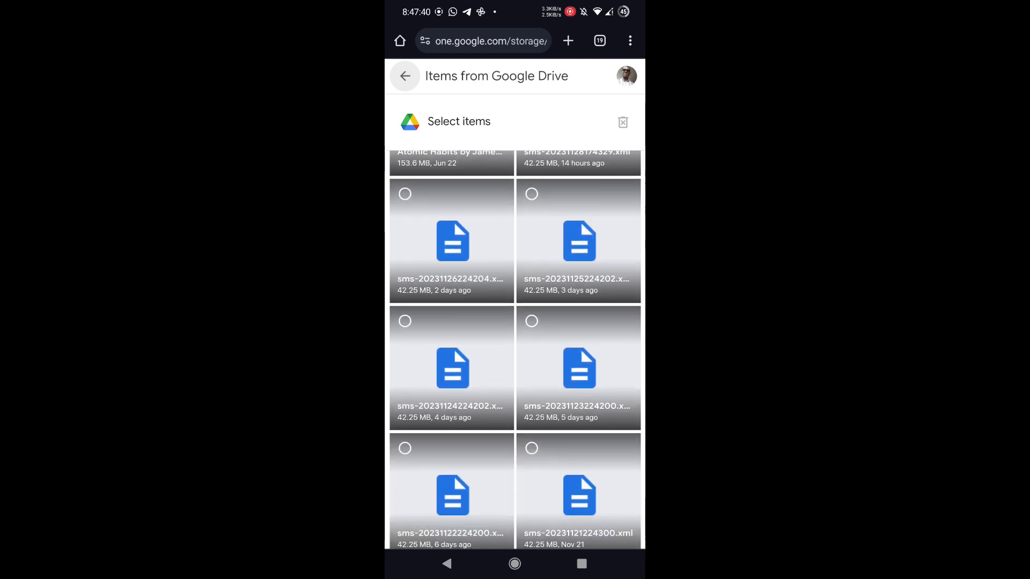
{"action": "left_click", "coordinate": [531, 322]}
Step: Add the remaining sms-*.xml backups, including Nov 21, for 64 items totalling 2.6 GB
{"action": "left_click", "coordinate": [411, 323]}
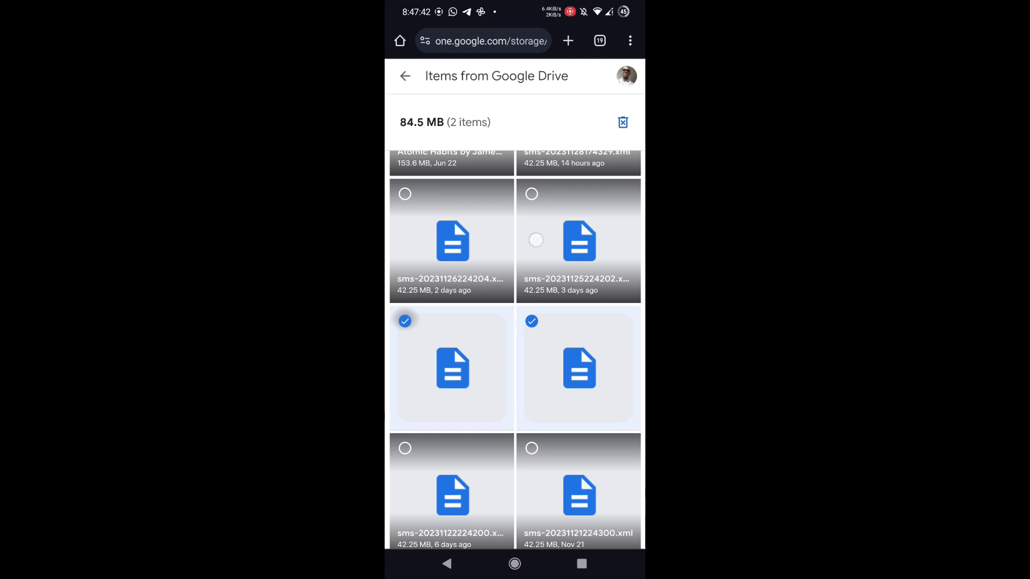
{"action": "scroll", "coordinate": [537, 321], "scroll_direction": "down", "scroll_amount": 3}
{"action": "left_click", "coordinate": [579, 266]}
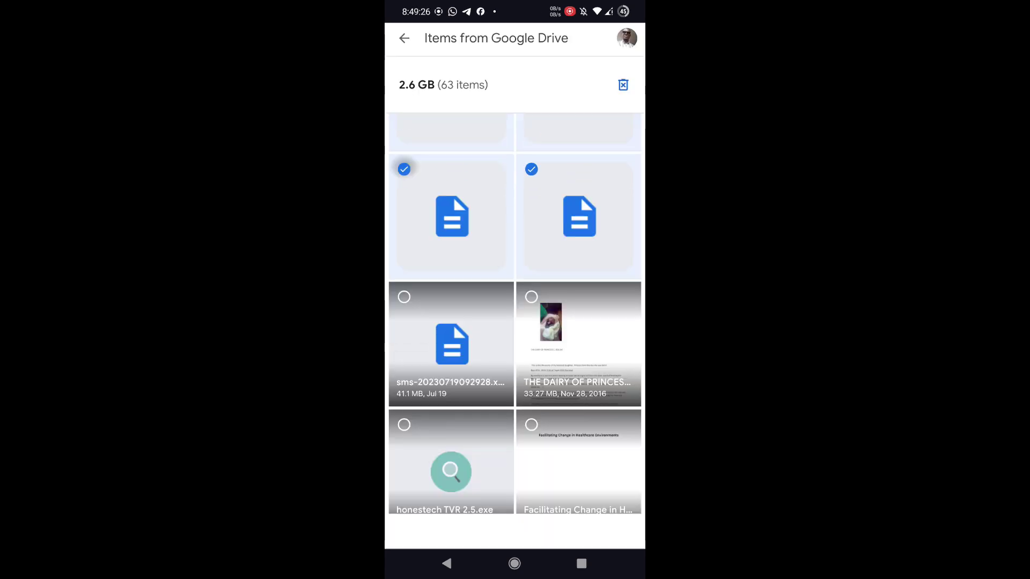
{"action": "left_click", "coordinate": [451, 342]}
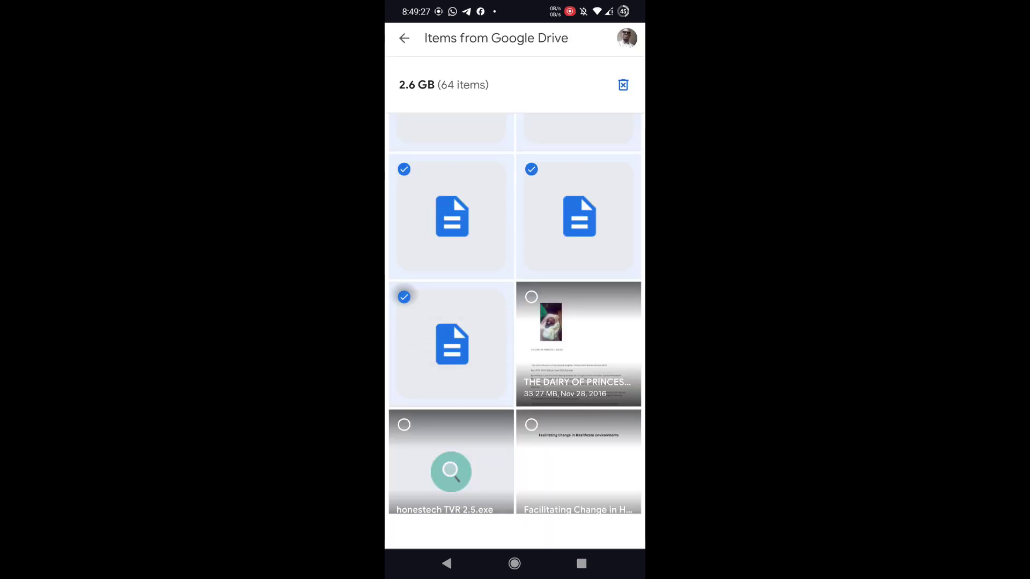
{"action": "scroll", "coordinate": [516, 314], "scroll_direction": "down", "scroll_amount": 2}
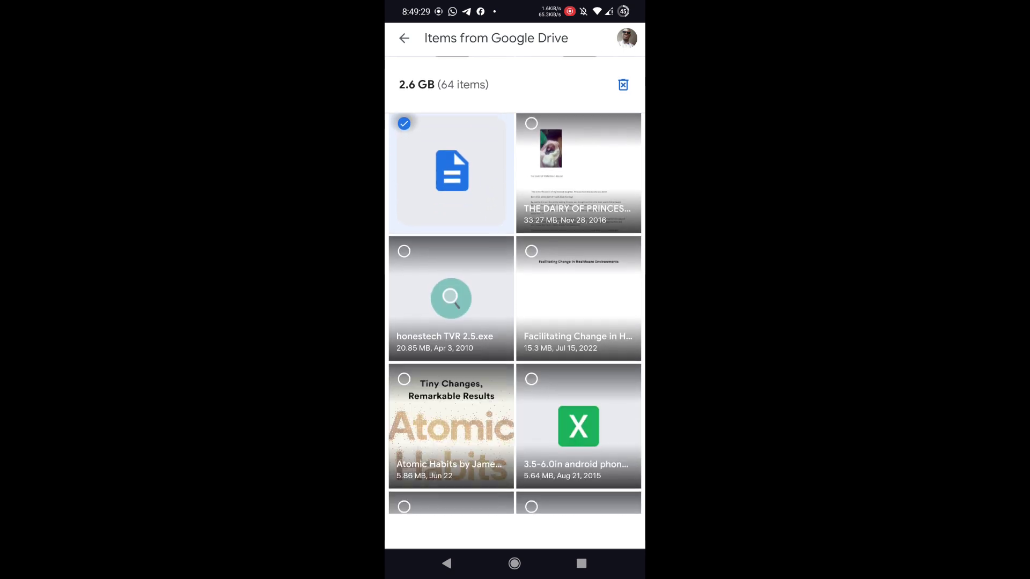
{"action": "scroll", "coordinate": [519, 352], "scroll_direction": "up", "scroll_amount": 5}
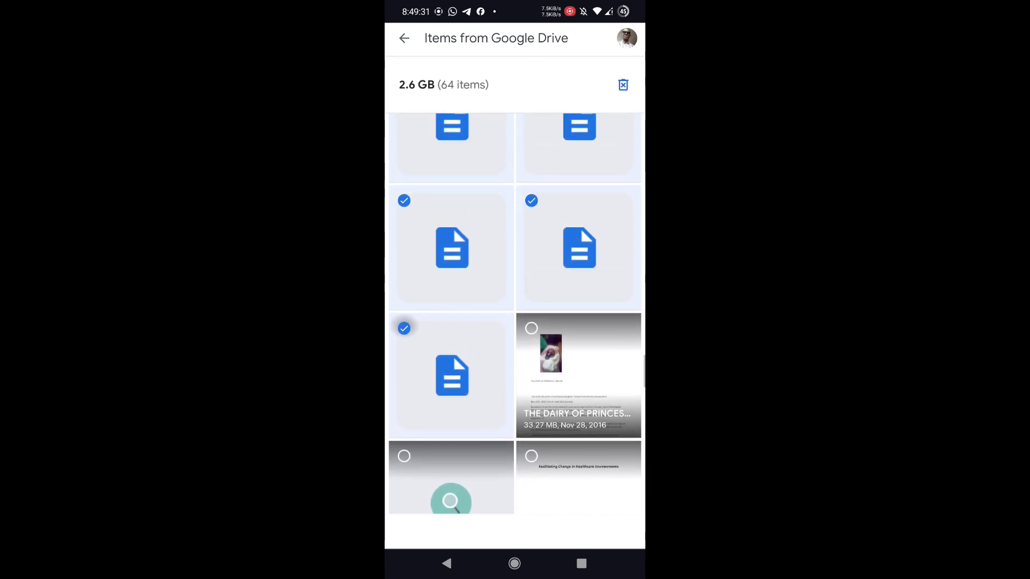
{"action": "scroll", "coordinate": [519, 352], "scroll_direction": "up", "scroll_amount": 1}
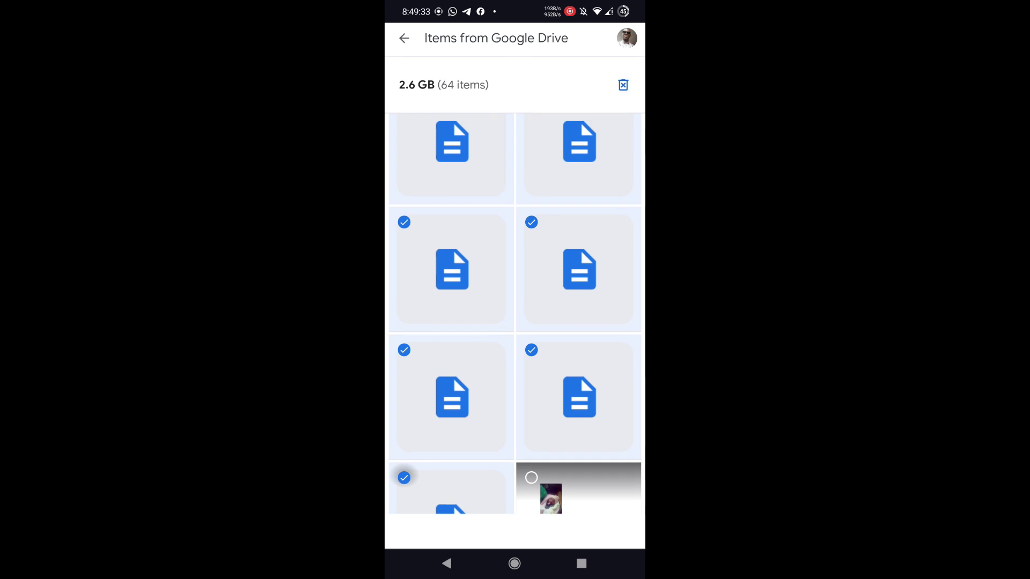
{"action": "scroll", "coordinate": [515, 314], "scroll_direction": "down", "scroll_amount": 1}
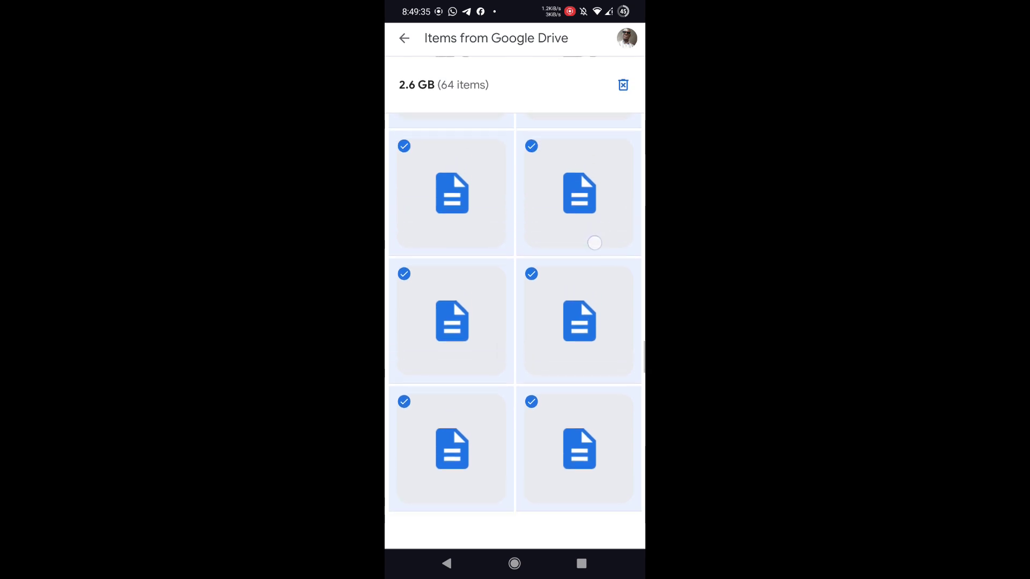
{"action": "scroll", "coordinate": [516, 314], "scroll_direction": "up", "scroll_amount": 1}
{"action": "left_click", "coordinate": [623, 84]}
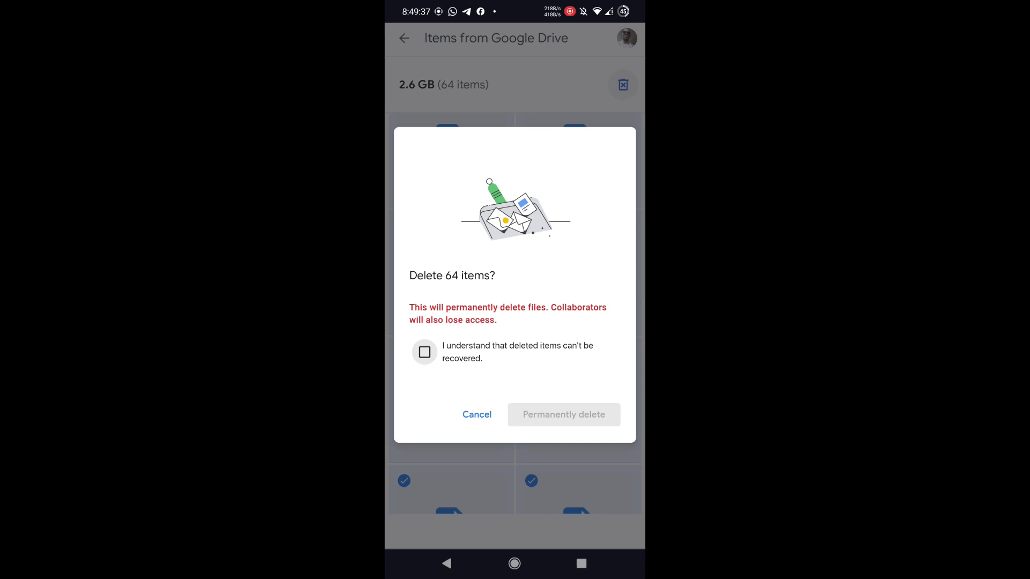
Step: Confirm the unrecoverable deletion of the 64 Drive files, dropping storage to 66% of 15 GB
{"action": "left_click", "coordinate": [423, 352]}
{"action": "left_click", "coordinate": [563, 415]}
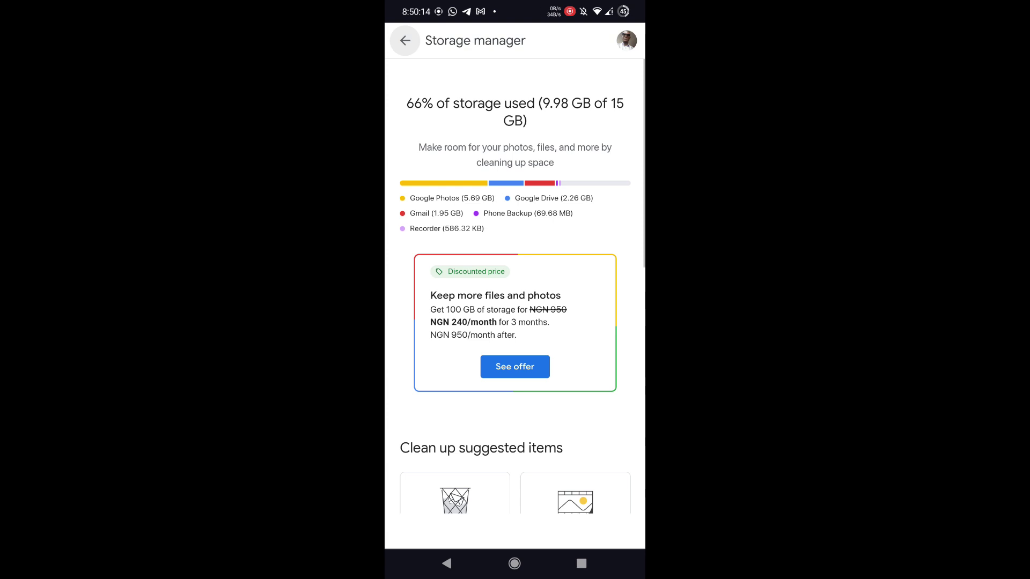
{"action": "scroll", "coordinate": [525, 190], "scroll_direction": "down", "scroll_amount": 5}
{"action": "scroll", "coordinate": [525, 191], "scroll_direction": "down", "scroll_amount": 1}
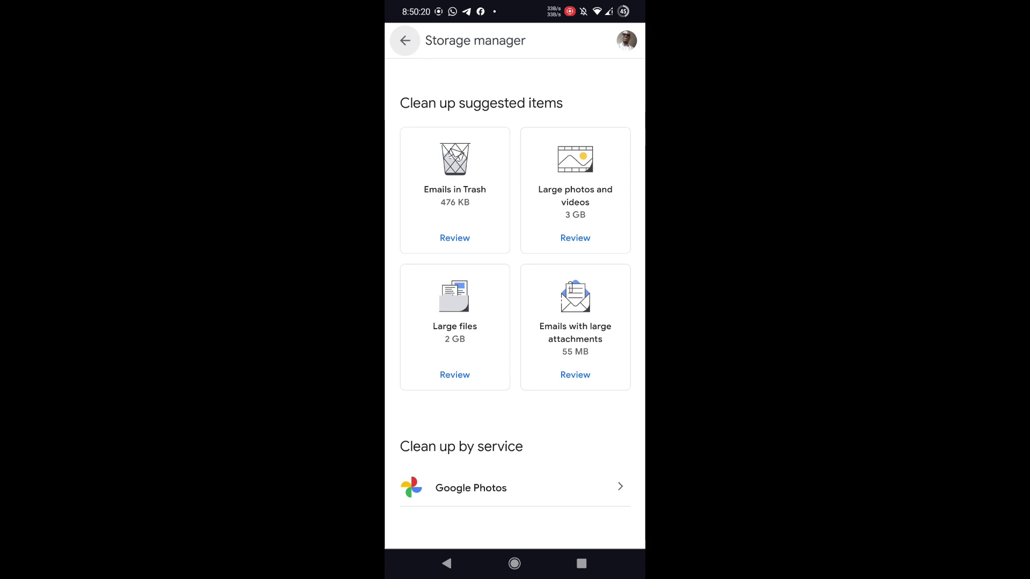
{"action": "left_click", "coordinate": [575, 237]}
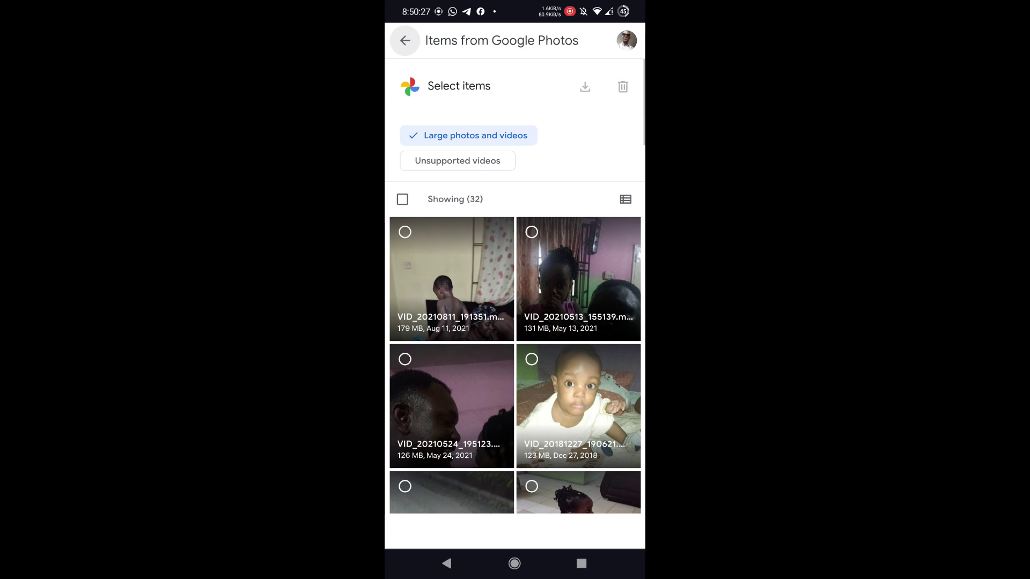
{"action": "scroll", "coordinate": [515, 356], "scroll_direction": "down", "scroll_amount": 2}
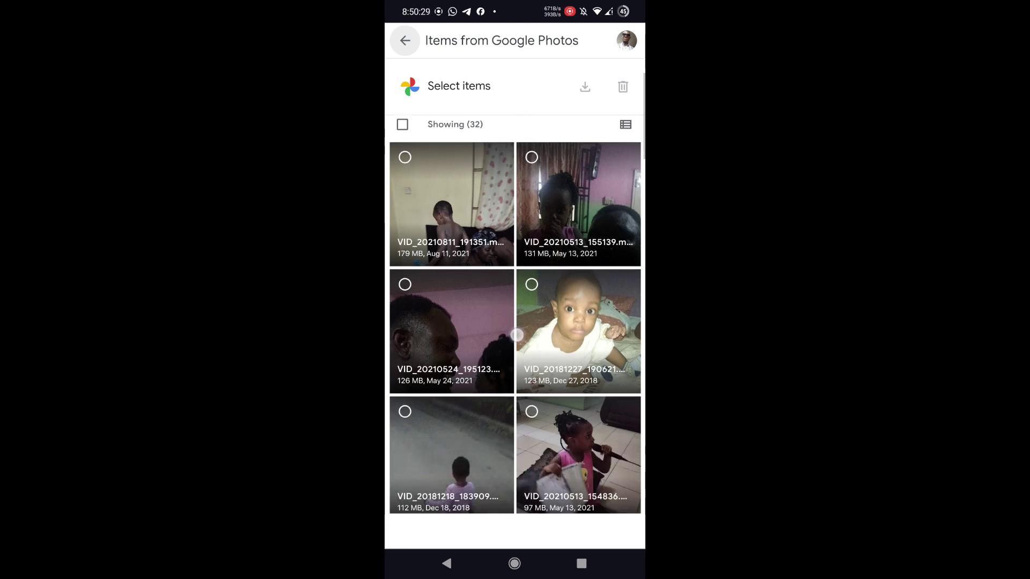
{"action": "scroll", "coordinate": [516, 357], "scroll_direction": "down", "scroll_amount": 1}
{"action": "scroll", "coordinate": [516, 356], "scroll_direction": "up", "scroll_amount": 3}
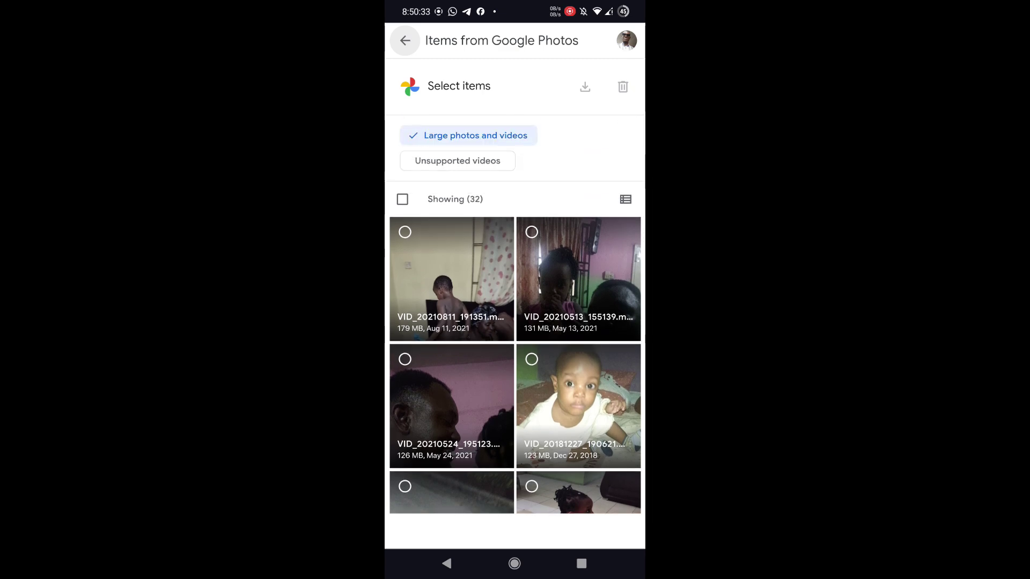
{"action": "left_click", "coordinate": [457, 160]}
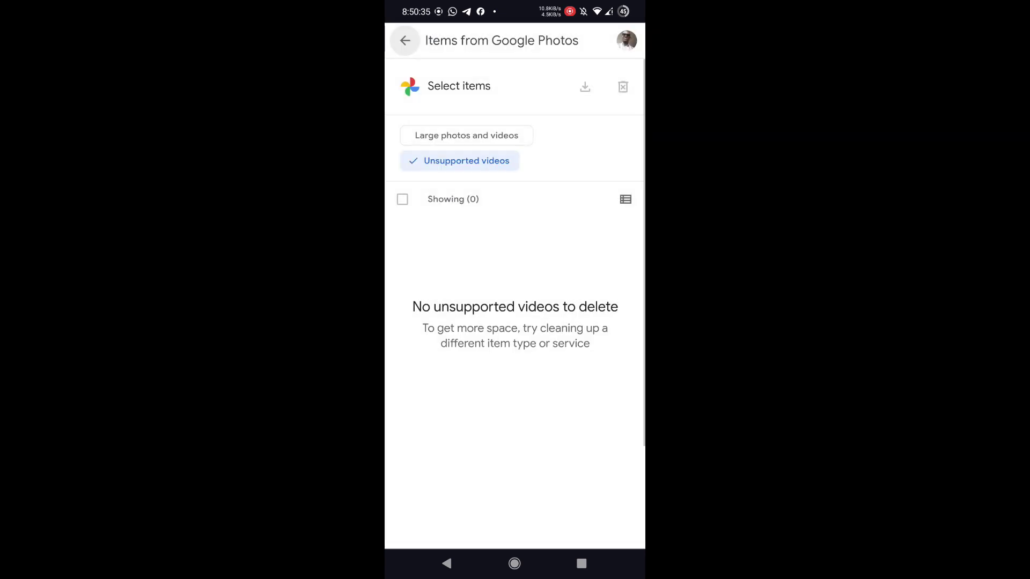
{"action": "left_click", "coordinate": [499, 134]}
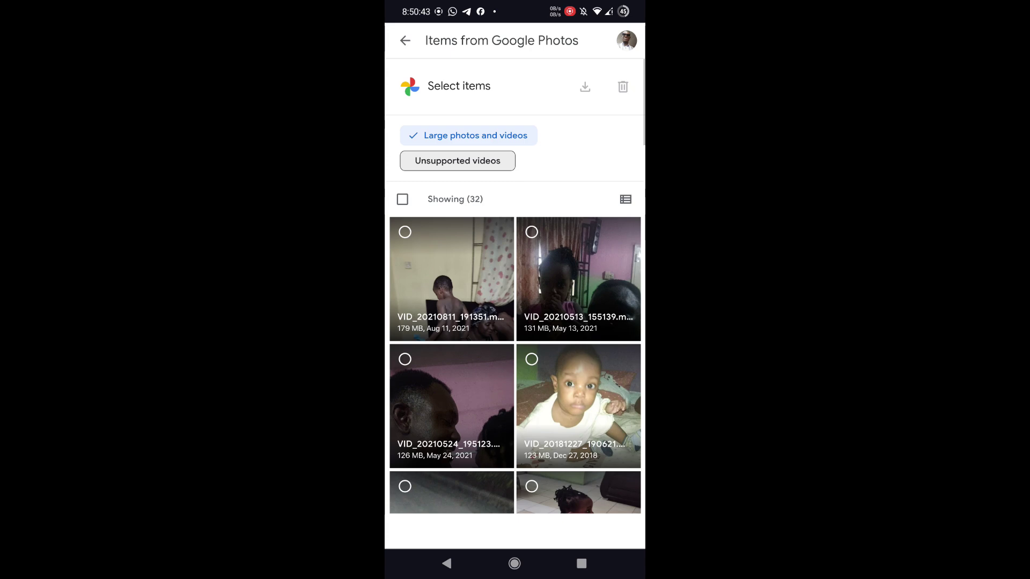
{"action": "left_click", "coordinate": [404, 40]}
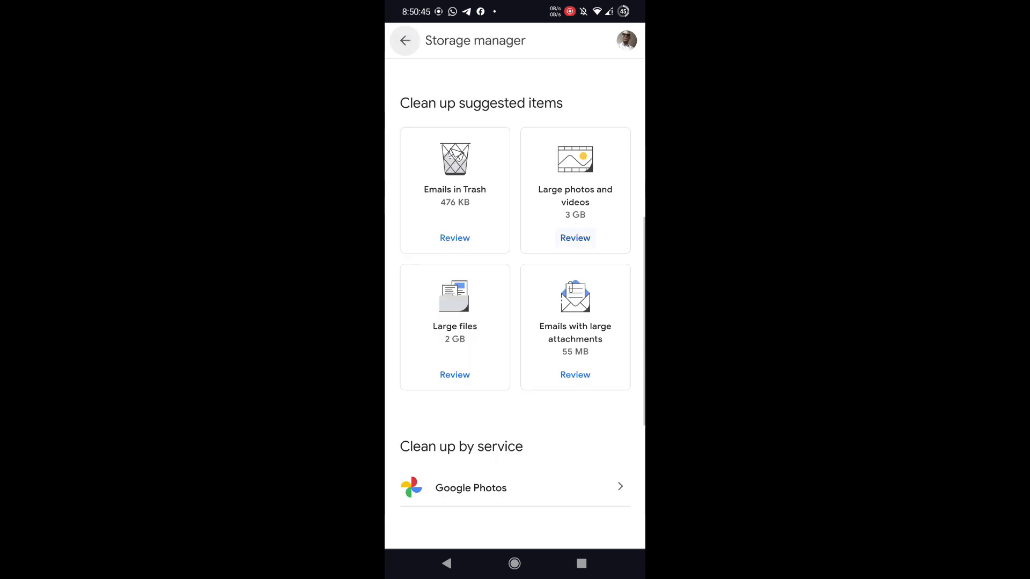
{"action": "scroll", "coordinate": [495, 225], "scroll_direction": "up", "scroll_amount": 5}
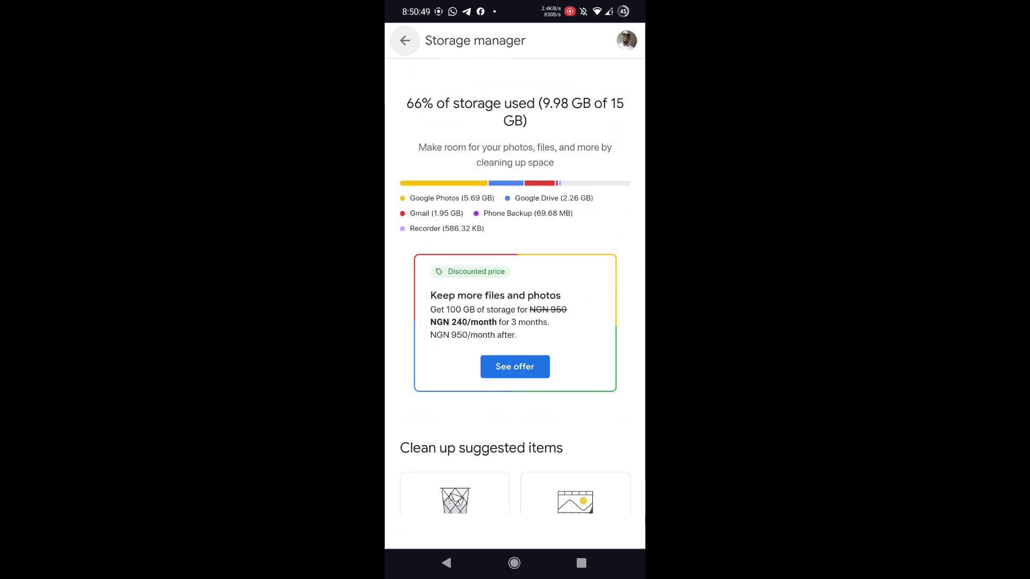
Step: Open the Google One storage overview page via See offer
{"action": "left_click", "coordinate": [514, 366]}
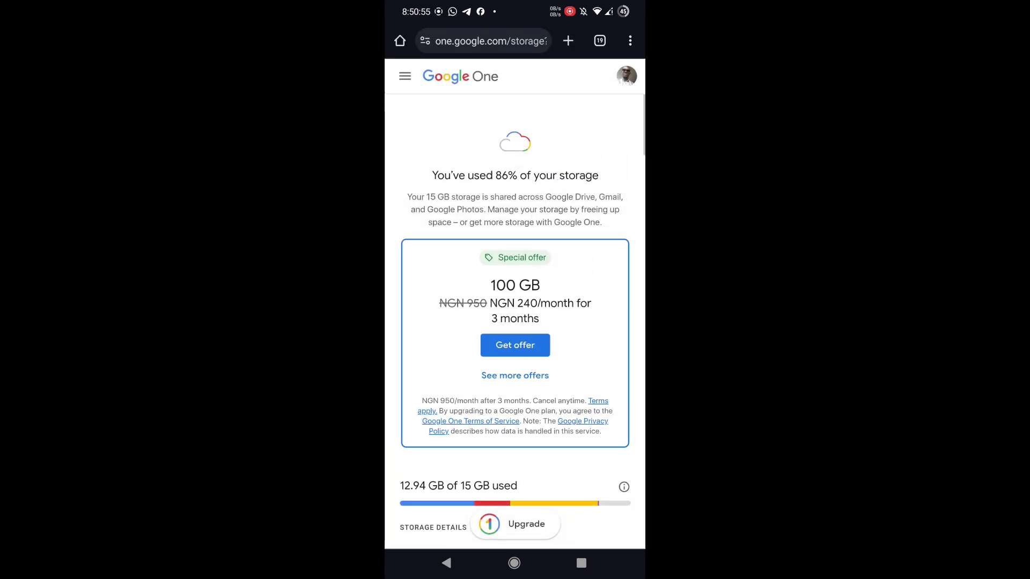
{"action": "scroll", "coordinate": [514, 322], "scroll_direction": "down", "scroll_amount": 10}
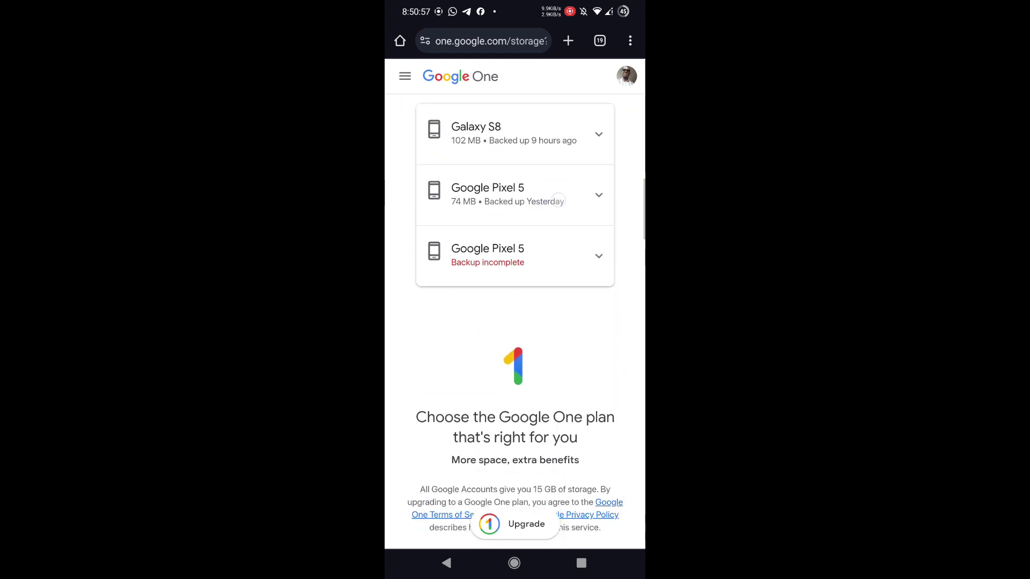
{"action": "scroll", "coordinate": [515, 298], "scroll_direction": "up", "scroll_amount": 2}
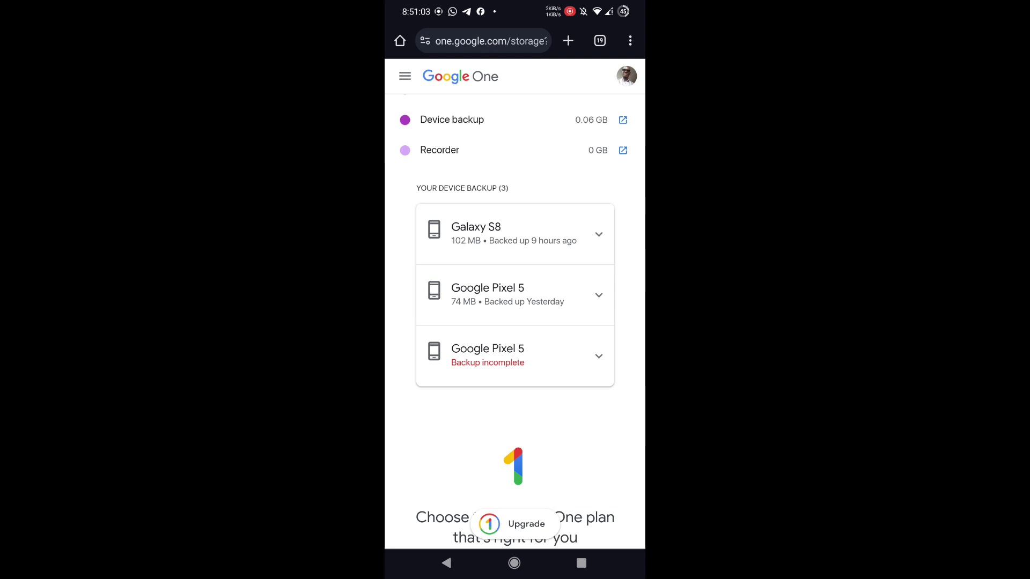
{"action": "scroll", "coordinate": [557, 286], "scroll_direction": "up", "scroll_amount": 2}
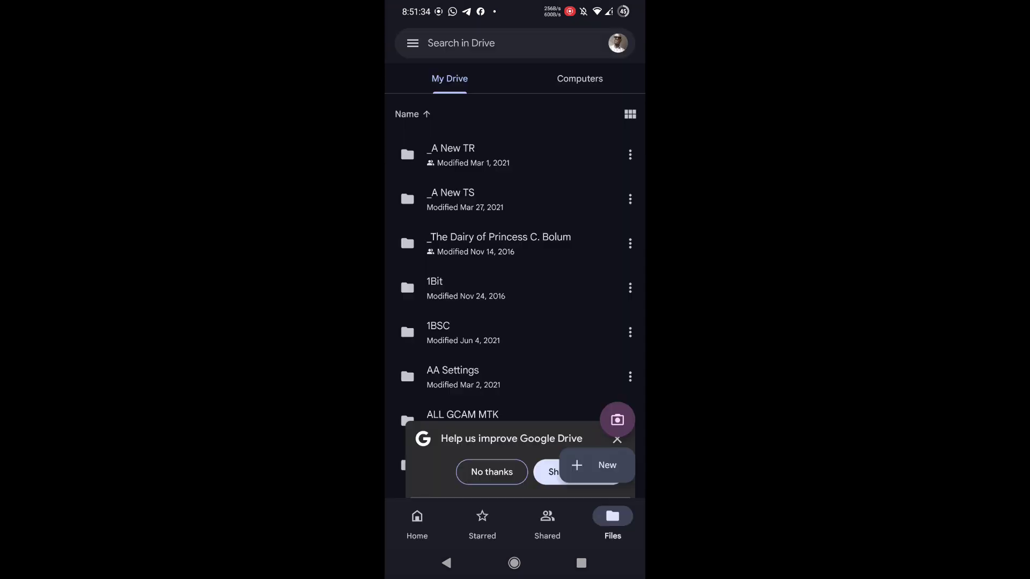
Step: Close Google Drive's My Drive list with the Android Home button
{"action": "left_click", "coordinate": [514, 563]}
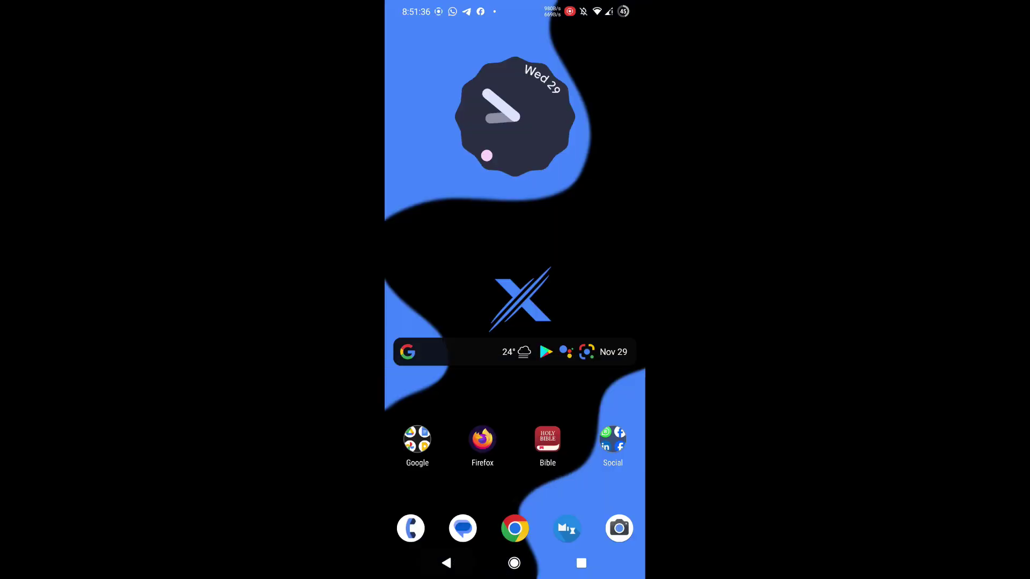